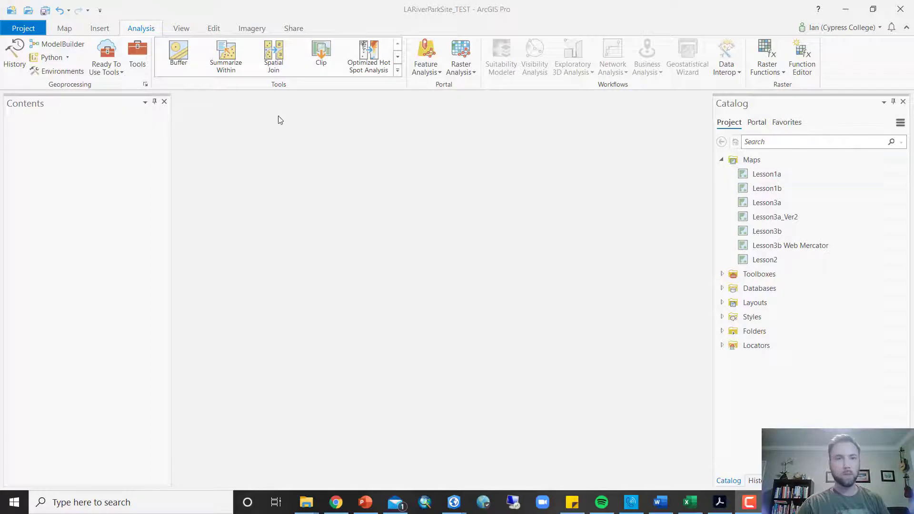
# - Create a new map in the project and rename it Lesson4
pyautogui.click(66, 30)
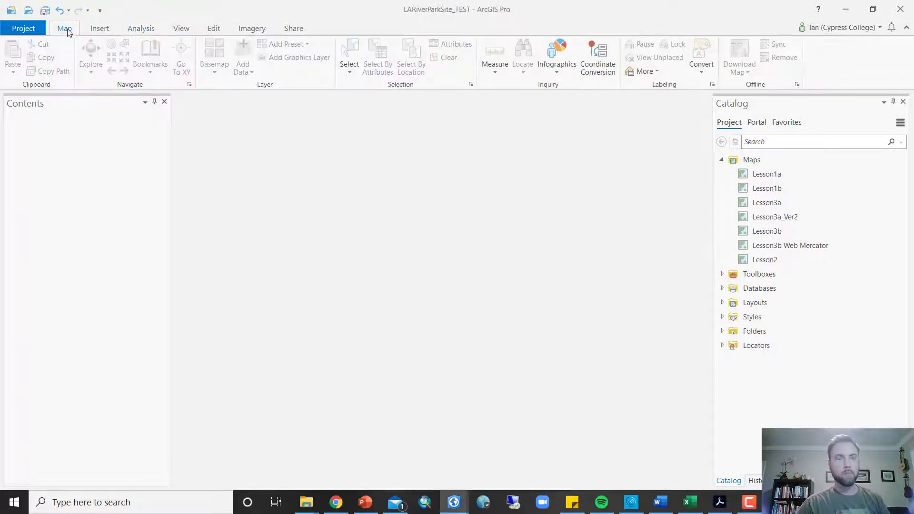
pyautogui.click(99, 29)
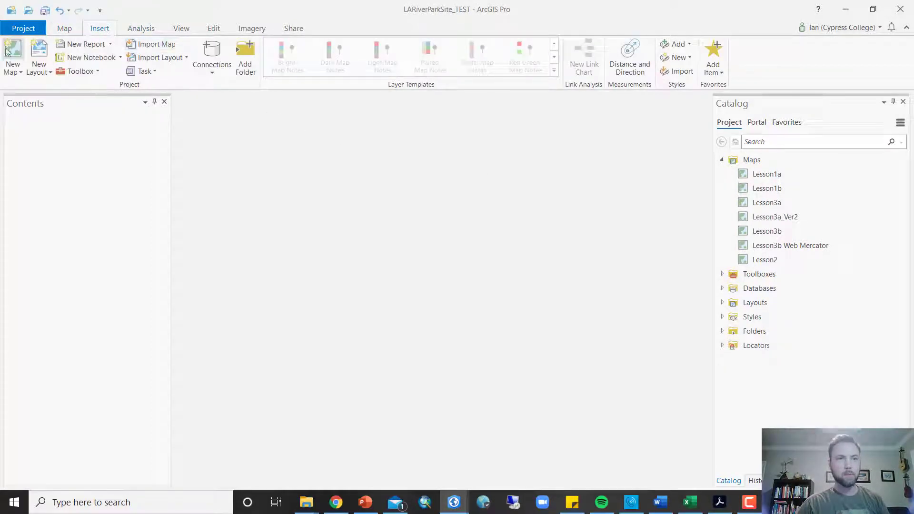
pyautogui.rightClick(752, 163)
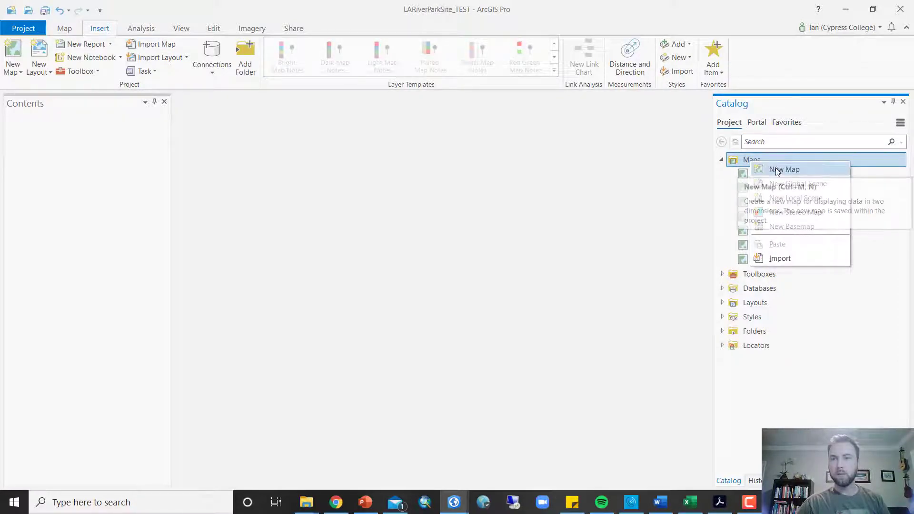
pyautogui.click(777, 171)
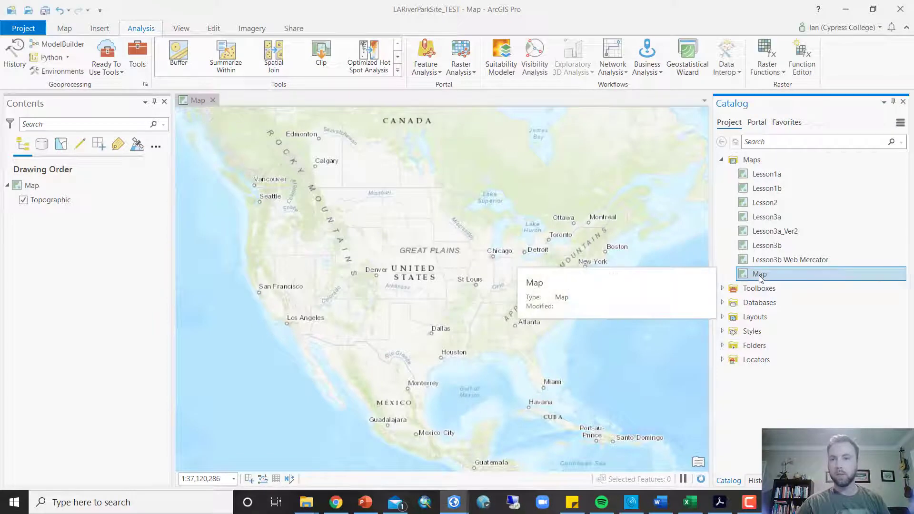
pyautogui.rightClick(760, 276)
pyautogui.click(791, 370)
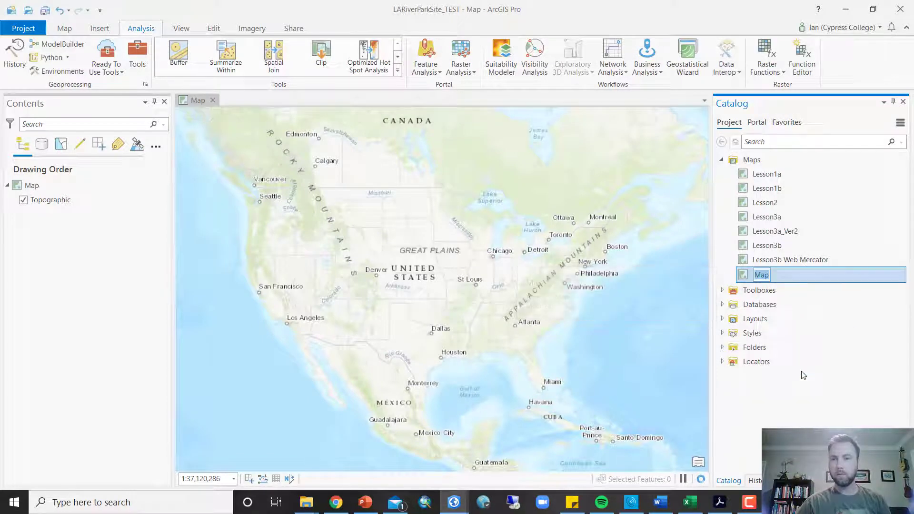
pyautogui.write('Lesson4')
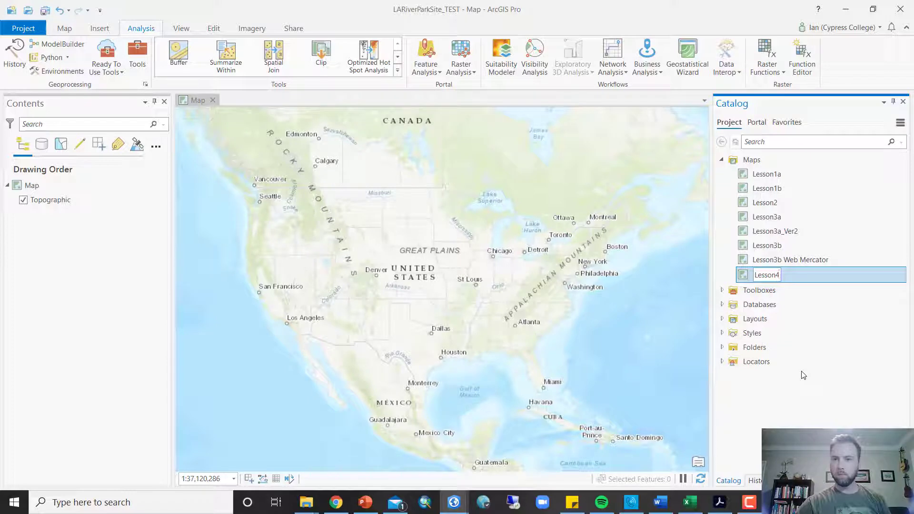
pyautogui.press('Return')
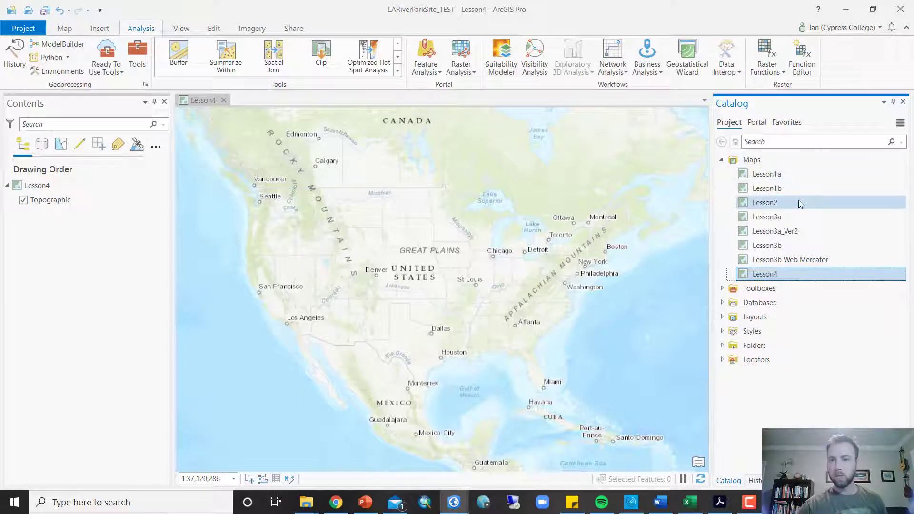
# - Open the Lesson2 map and turn on its block_centroids layer
pyautogui.moveTo(795, 202)
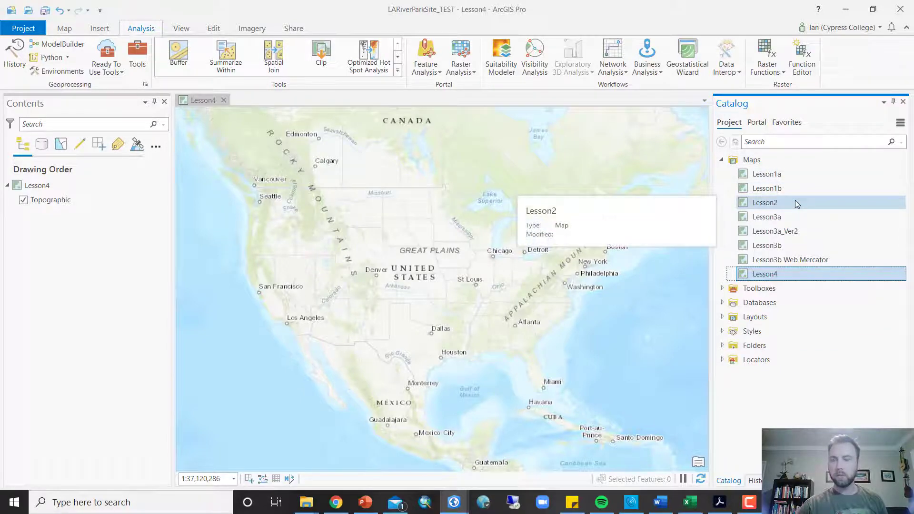
pyautogui.doubleClick(771, 205)
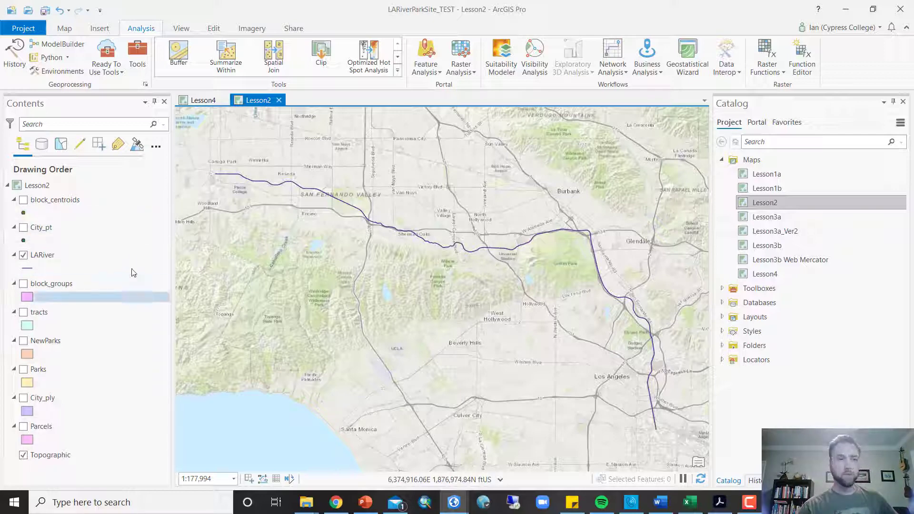
pyautogui.click(24, 200)
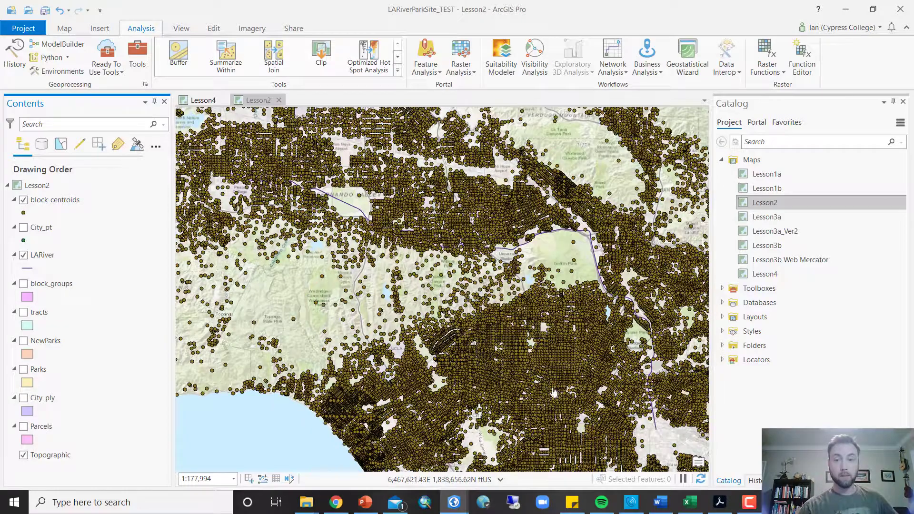
# - Examine how the block_centroids points are distributed across Los Angeles and within individual street blocks
pyautogui.moveTo(486, 324); pyautogui.dragTo(375, 160)
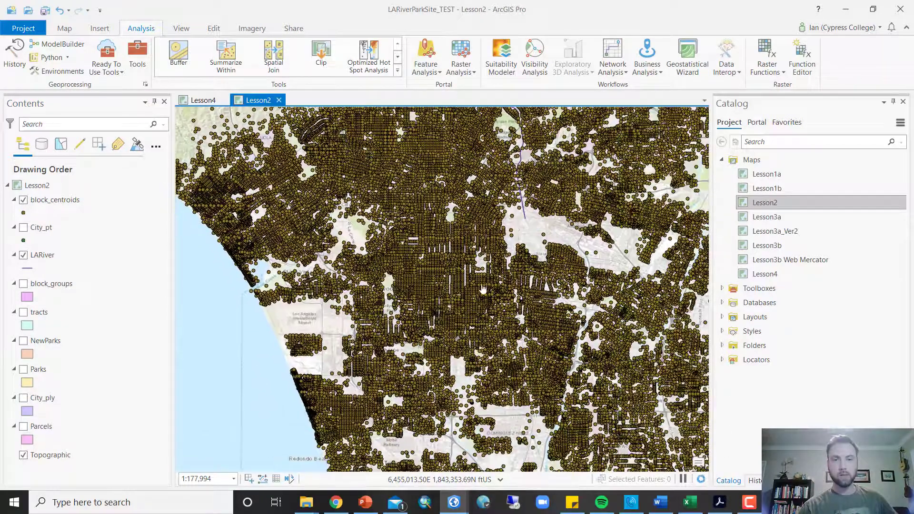
pyautogui.moveTo(523, 345); pyautogui.dragTo(399, 178)
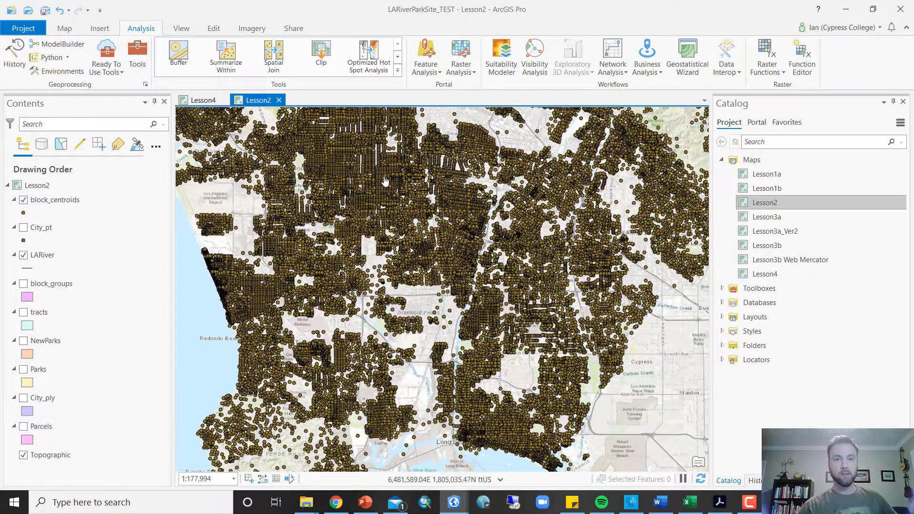
pyautogui.scroll(10, 376, 248)
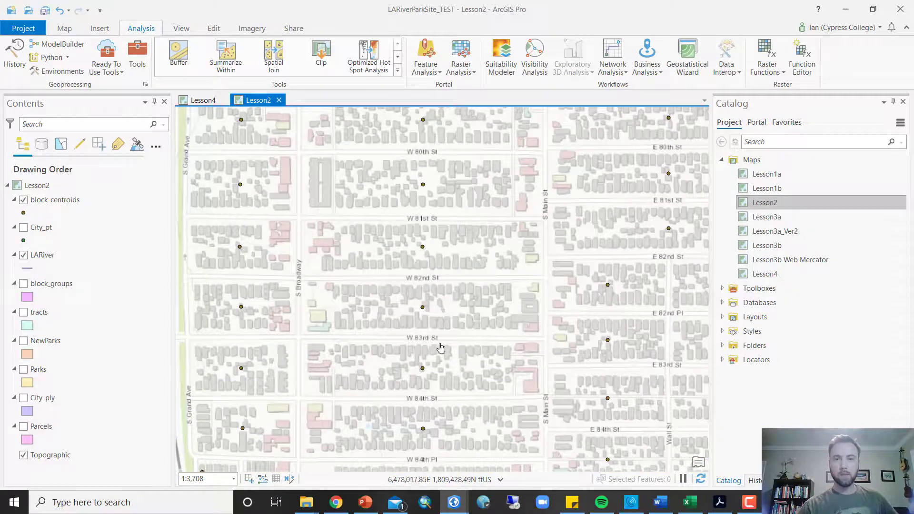
pyautogui.scroll(-4, 448, 334)
pyautogui.scroll(1, 450, 319)
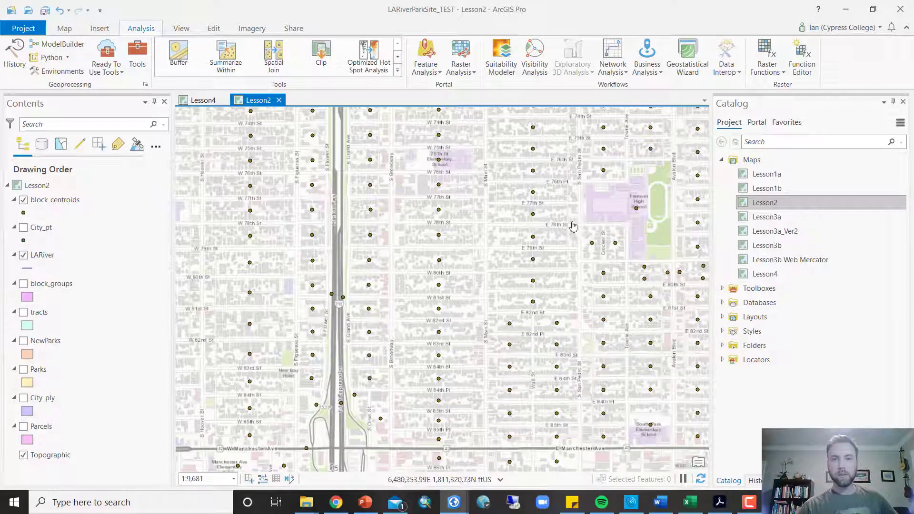
pyautogui.moveTo(493, 264); pyautogui.dragTo(448, 296)
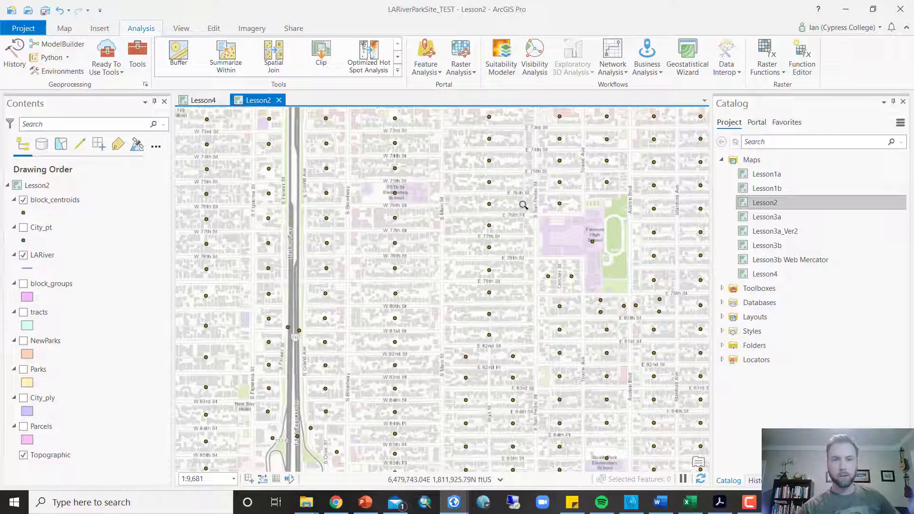
pyautogui.scroll(2, 523, 210)
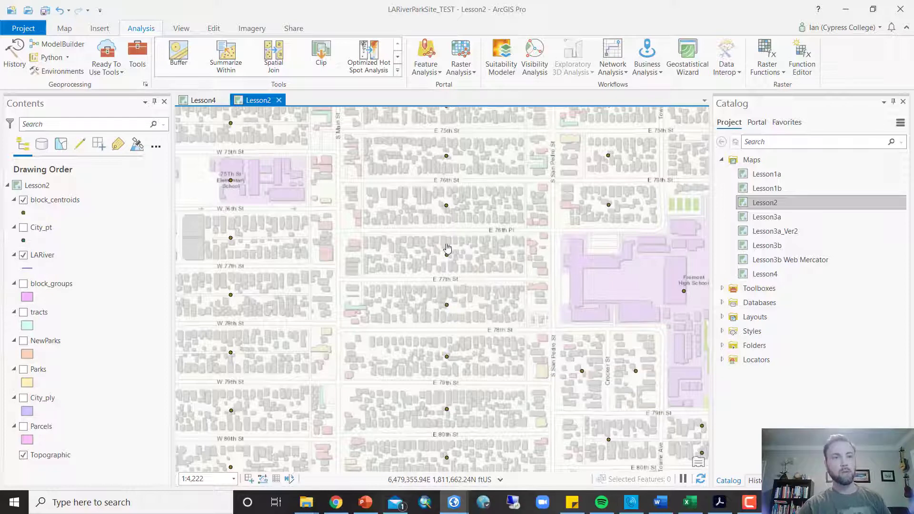
# - Review the data source and spatial reference details in the block_centroids layer properties, leaving them without changes
pyautogui.rightClick(50, 200)
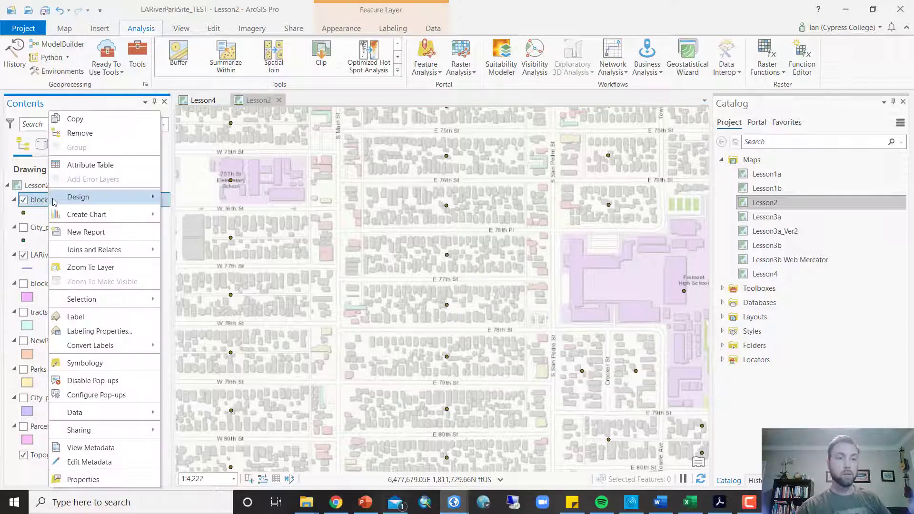
pyautogui.click(42, 206)
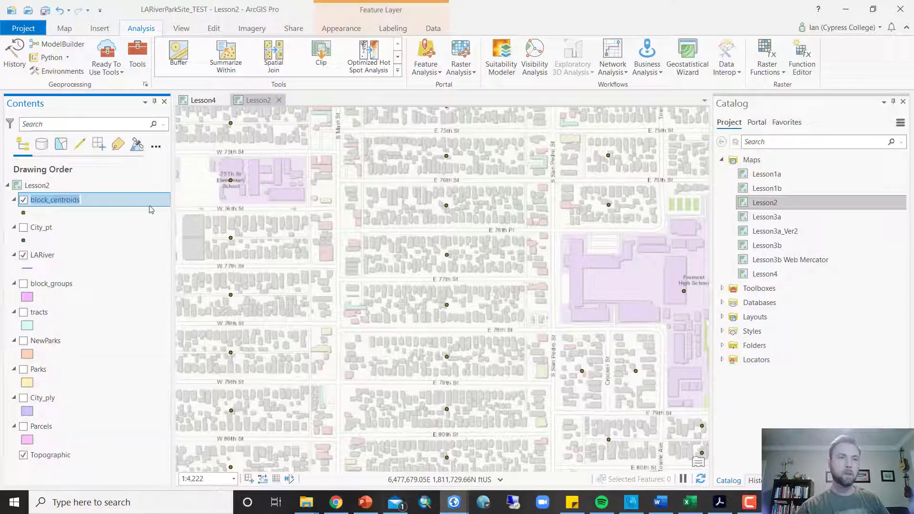
pyautogui.doubleClick(89, 204)
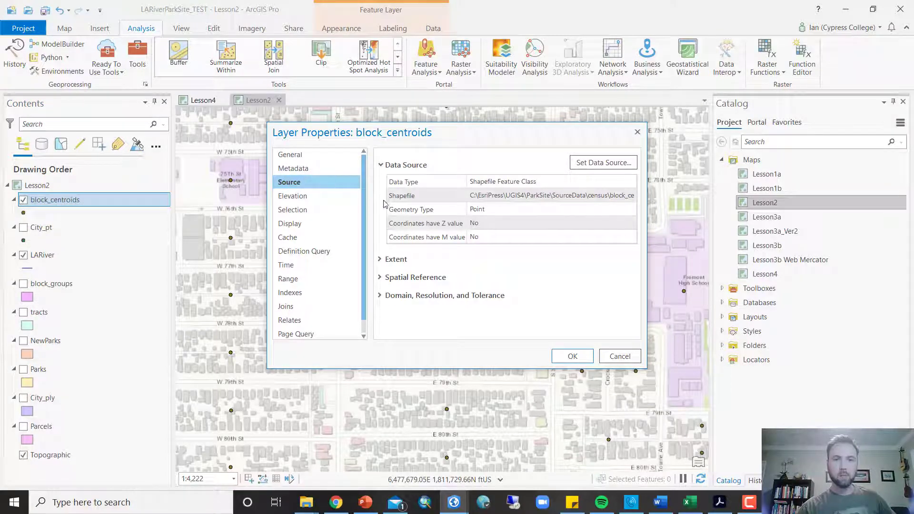
pyautogui.click(381, 279)
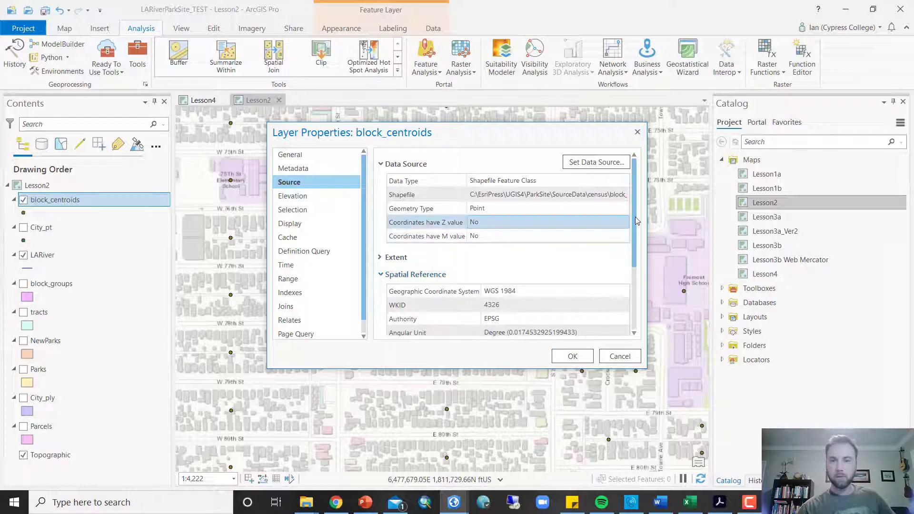
pyautogui.scroll(-1, 637, 234)
pyautogui.scroll(-2, 637, 233)
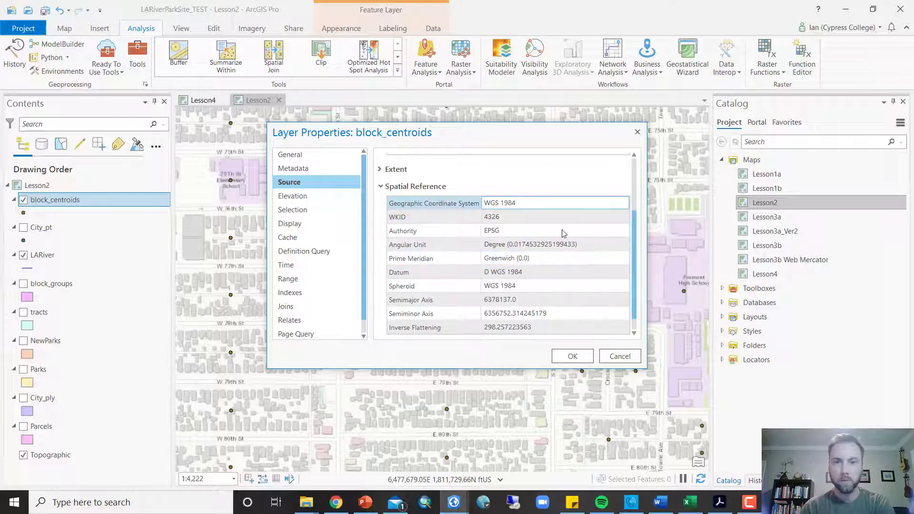
pyautogui.scroll(-1, 571, 250)
pyautogui.scroll(2, 576, 270)
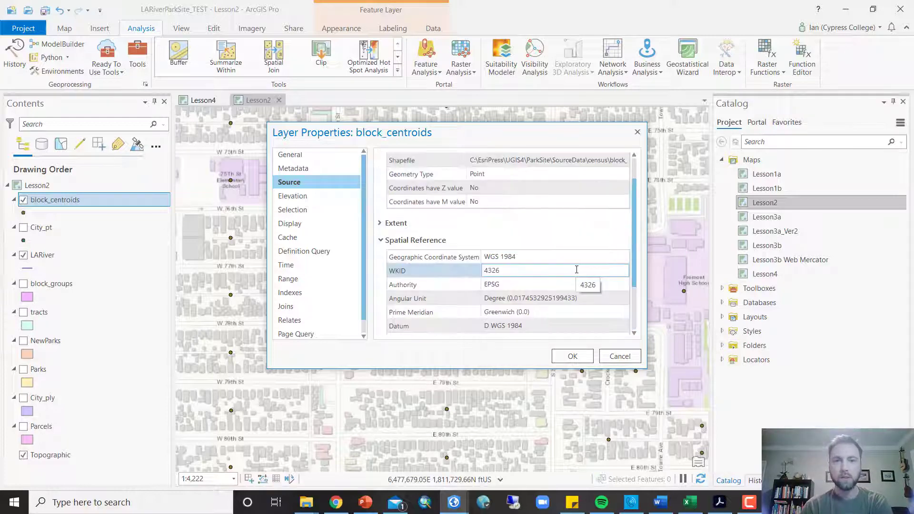
pyautogui.scroll(-3, 576, 281)
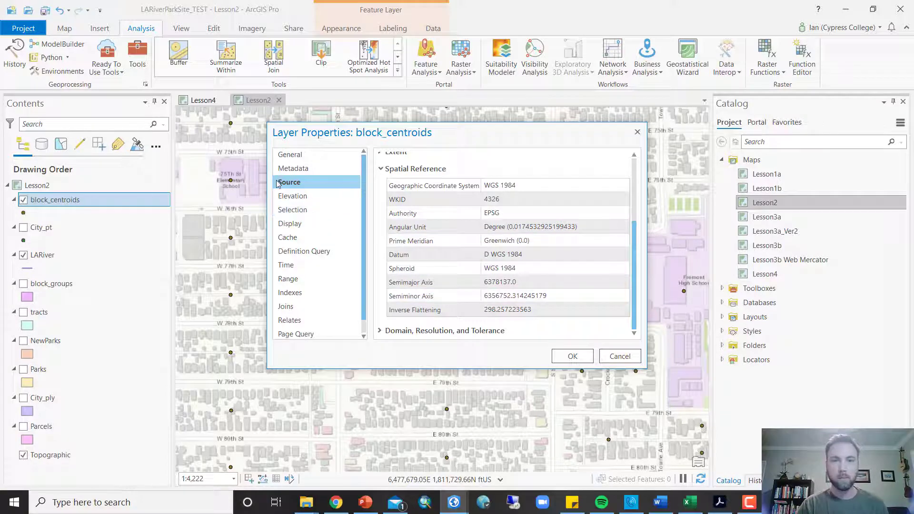
pyautogui.scroll(3, 454, 238)
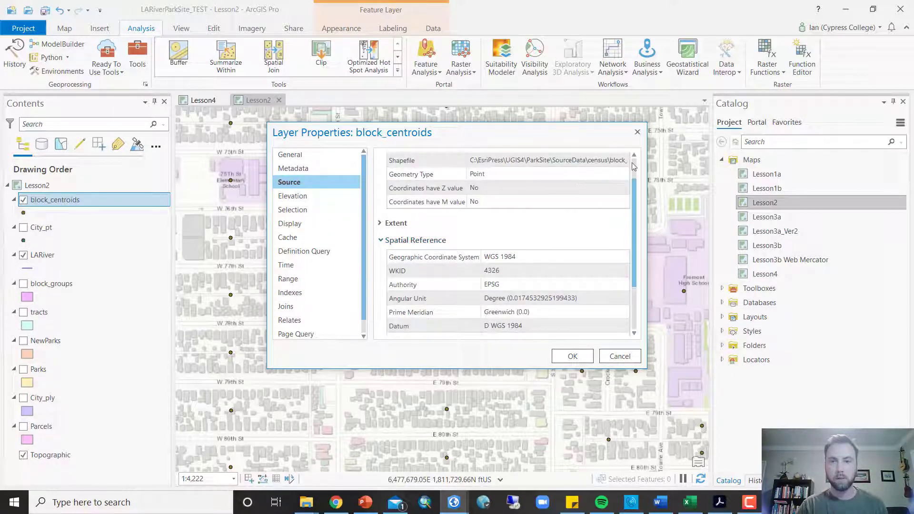
pyautogui.click(619, 357)
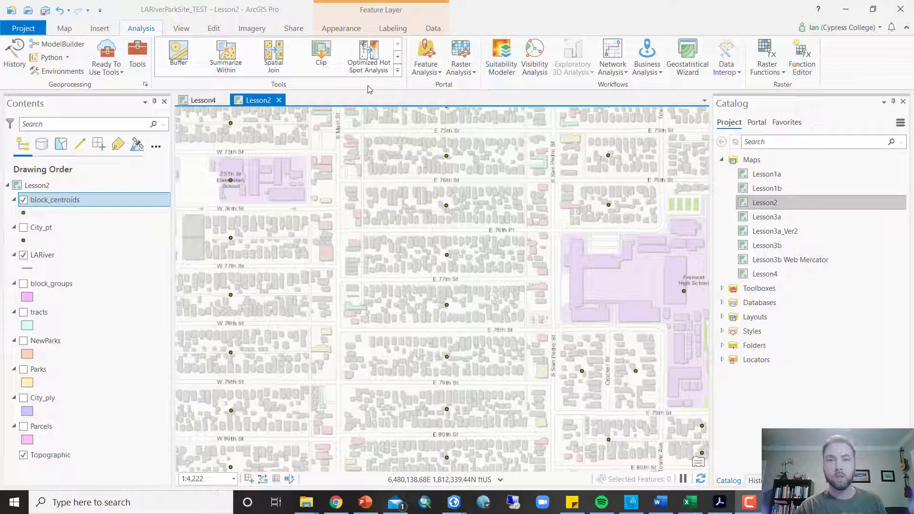
# - Close the Lesson2 map and bring up the geoprocessing tools for the Lesson4 map
pyautogui.click(279, 101)
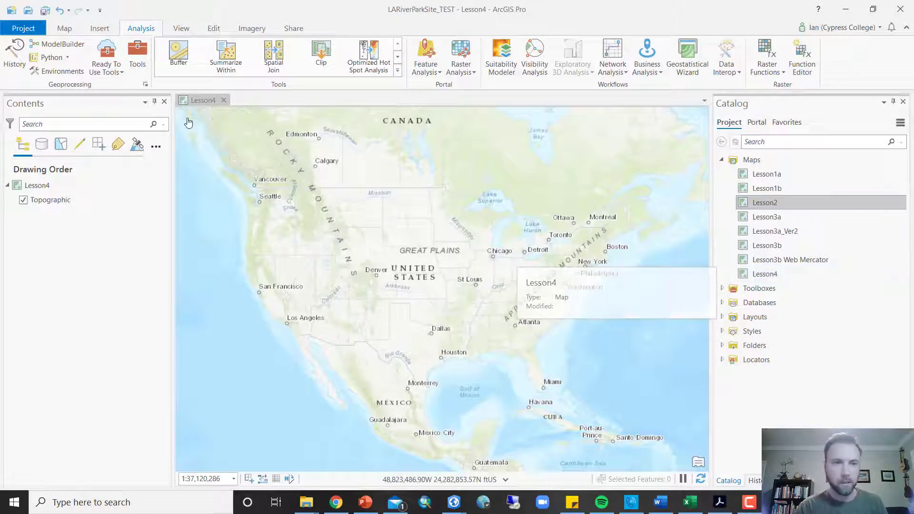
pyautogui.click(196, 104)
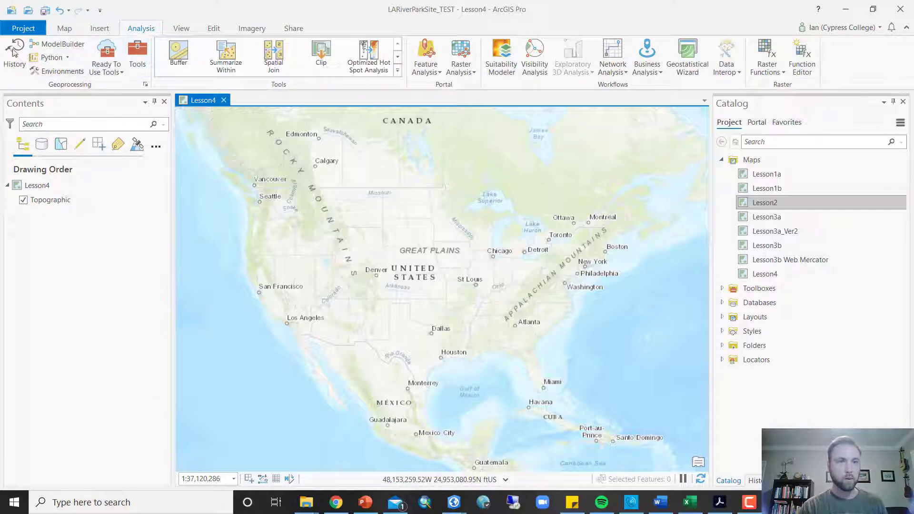
pyautogui.click(141, 57)
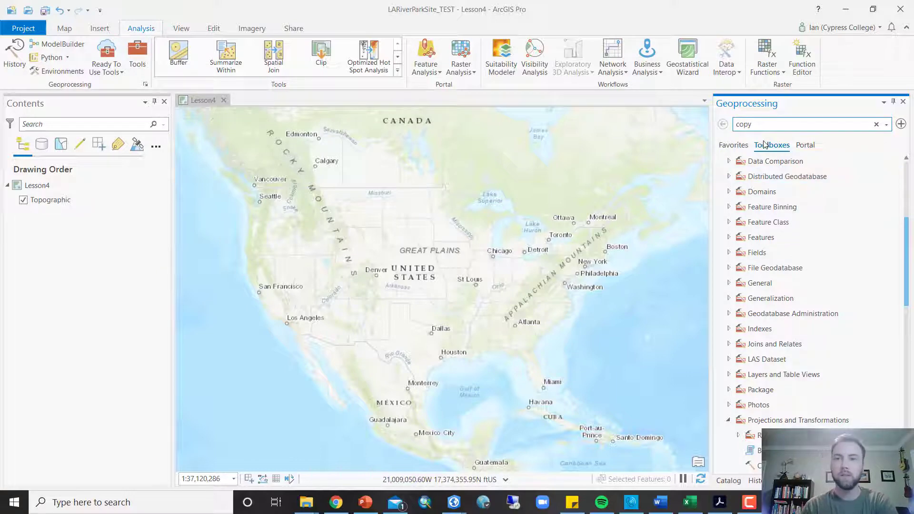
# - Look through the favorite, portal and toolbox listings of geoprocessing tools, collapse Data Management Tools, and clear the tool search text
pyautogui.click(731, 148)
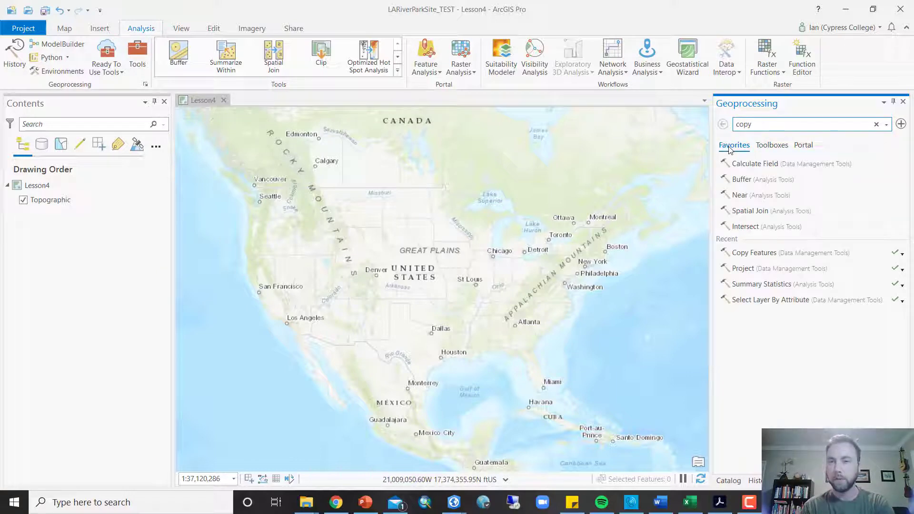
pyautogui.click(808, 145)
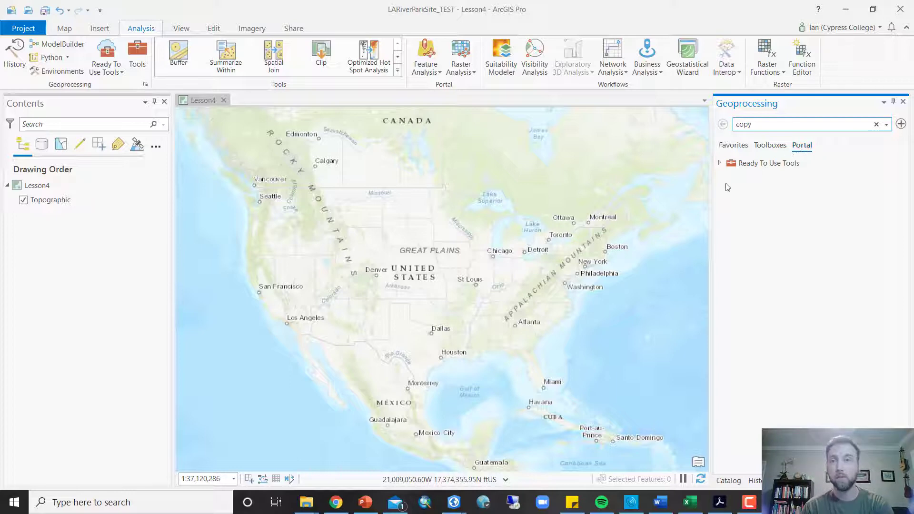
pyautogui.click(771, 145)
pyautogui.click(729, 361)
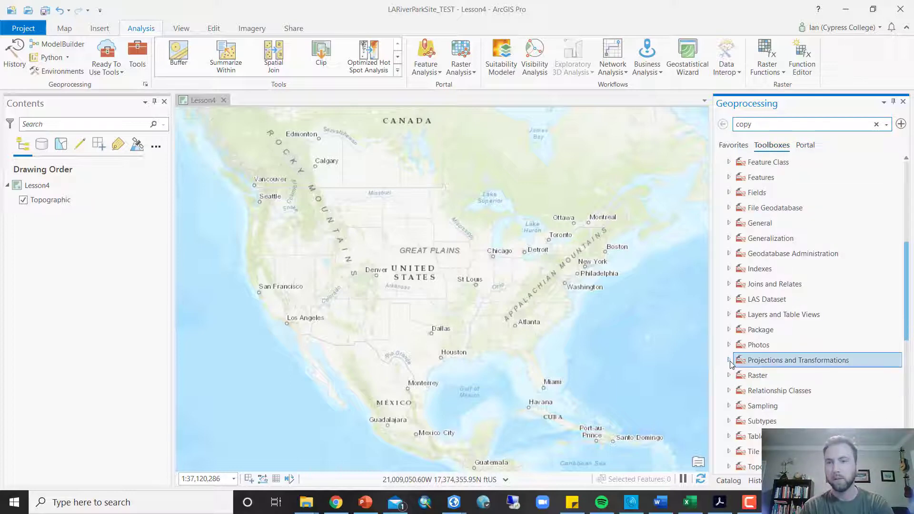
pyautogui.scroll(4, 732, 358)
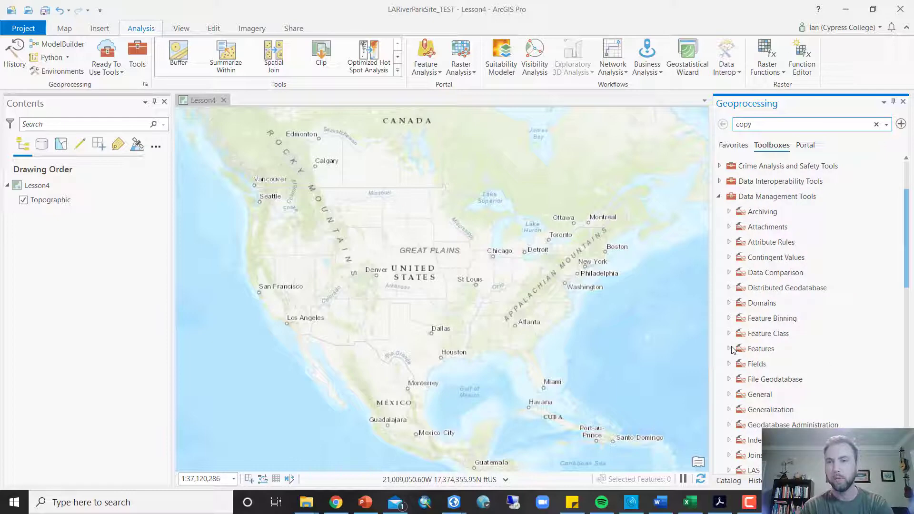
pyautogui.click(719, 197)
pyautogui.click(732, 146)
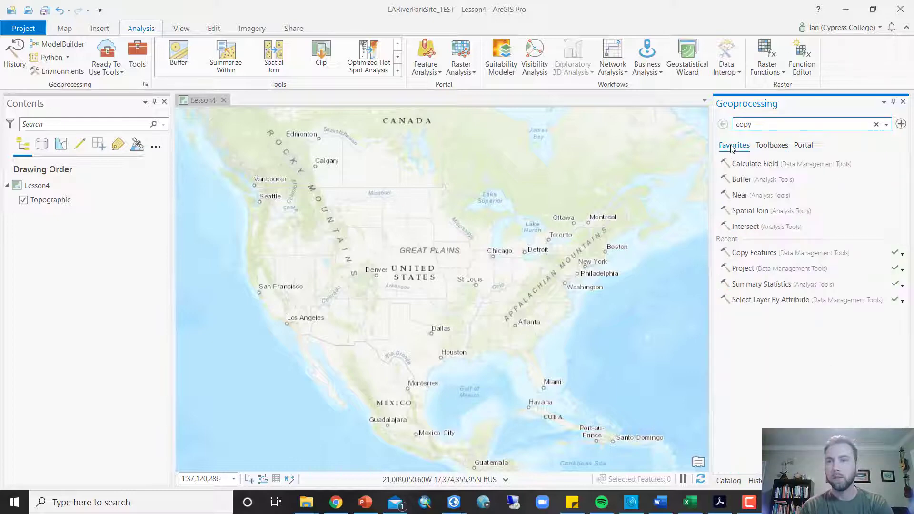
pyautogui.doubleClick(769, 123)
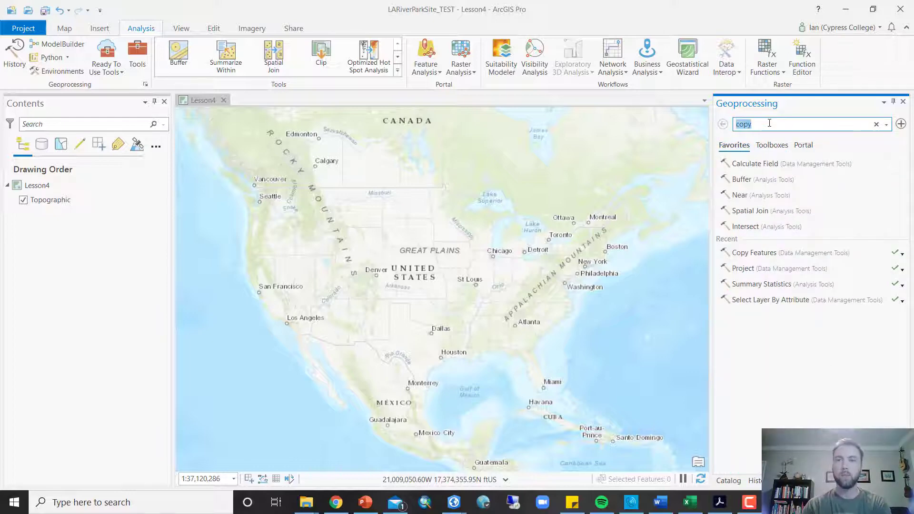
pyautogui.press('BackSpace')
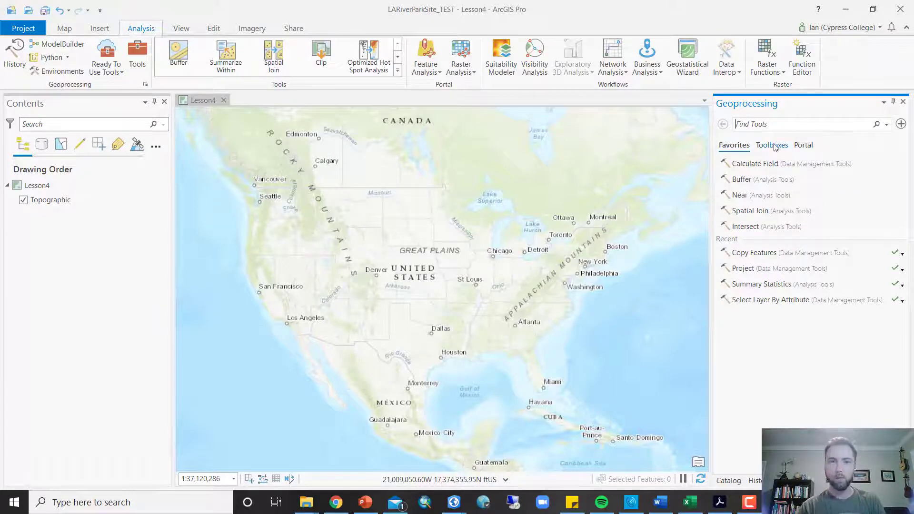
# - Browse the toolboxes for the Project tool in the Projections and Transformations toolset of Data Management Tools
pyautogui.click(773, 146)
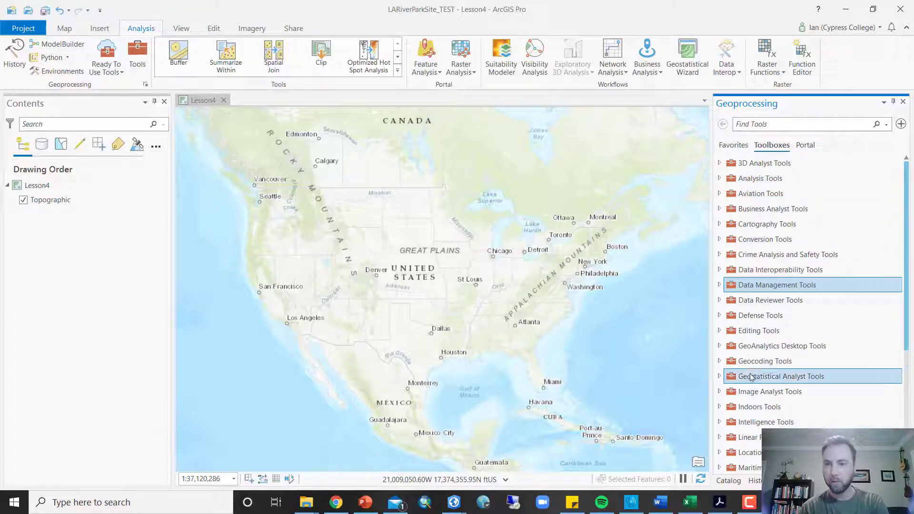
pyautogui.click(720, 285)
pyautogui.scroll(-4, 729, 286)
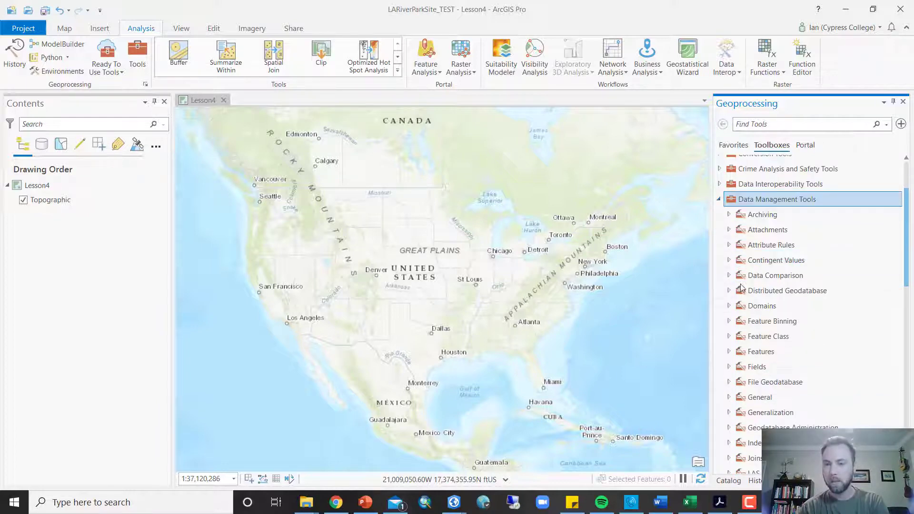
pyautogui.scroll(-1, 739, 285)
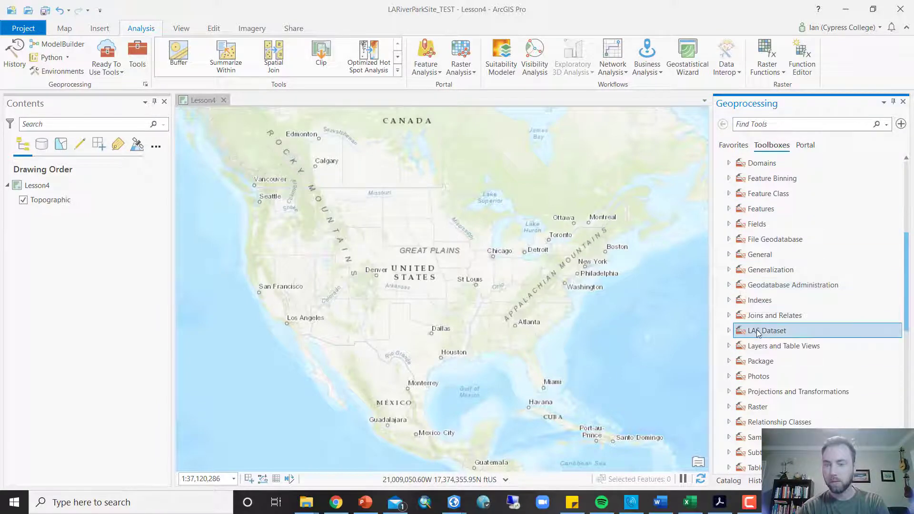
pyautogui.scroll(-1, 755, 343)
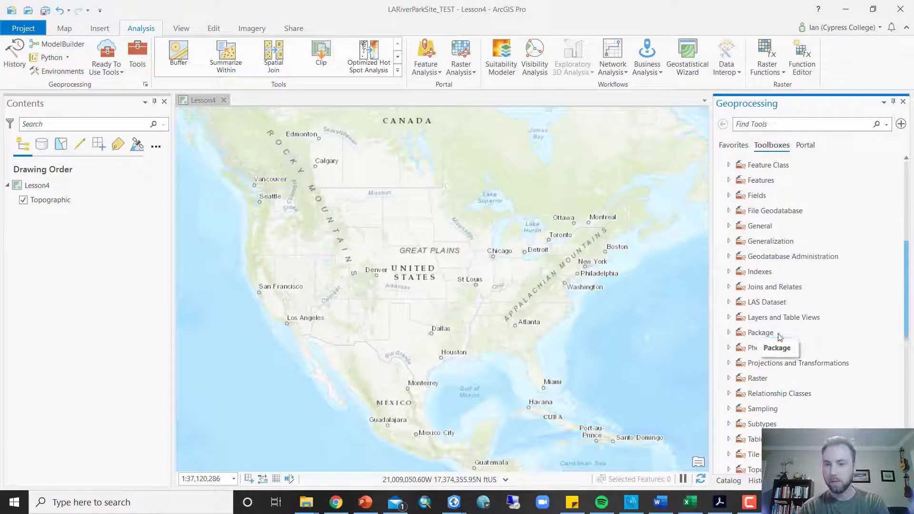
pyautogui.click(728, 362)
pyautogui.scroll(-1, 733, 353)
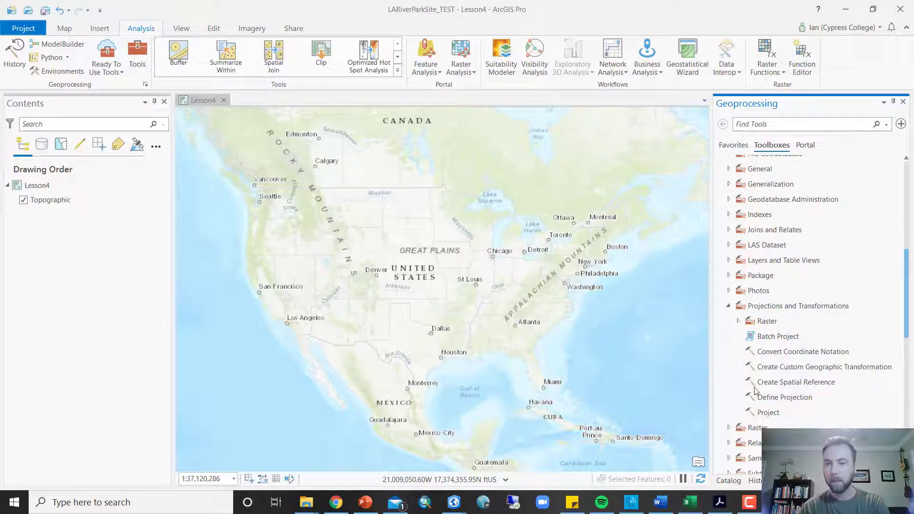
pyautogui.click(778, 412)
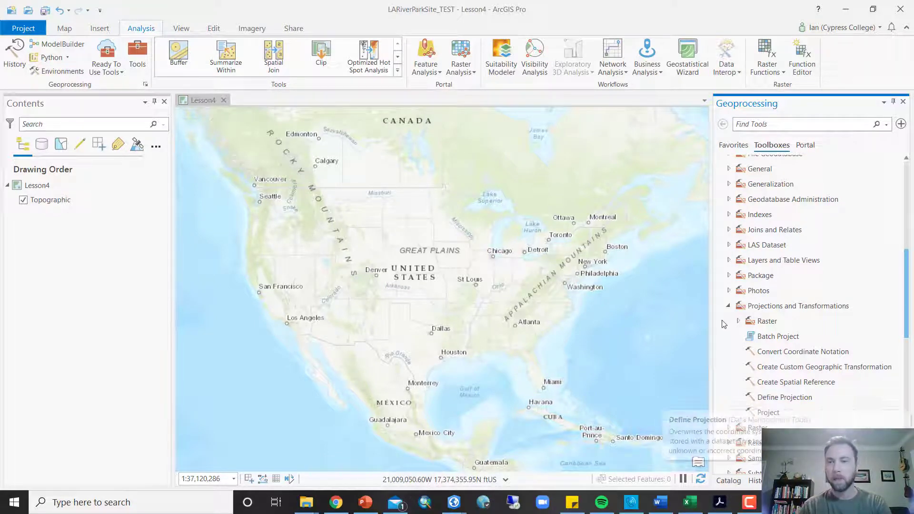
# - Search the geoprocessing tools for "project" and open the Project tool from Data Management Tools
pyautogui.click(800, 123)
pyautogui.write('project')
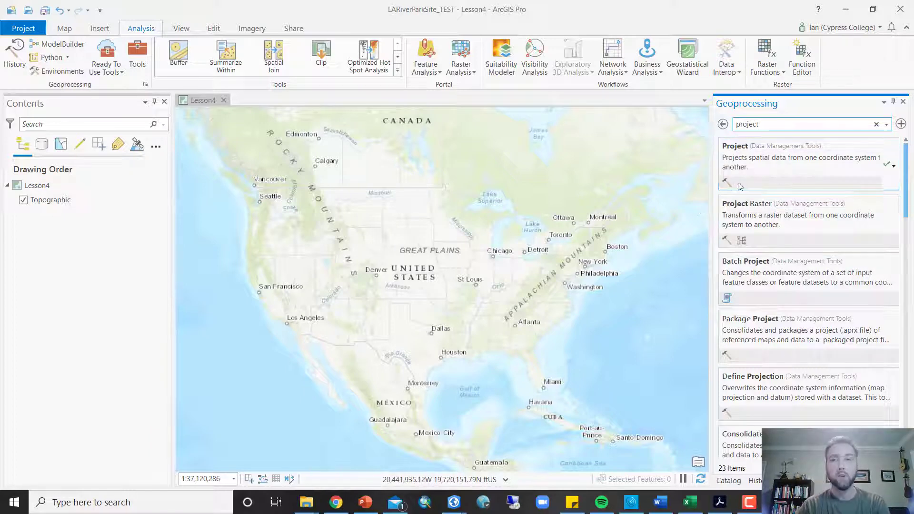
pyautogui.click(738, 147)
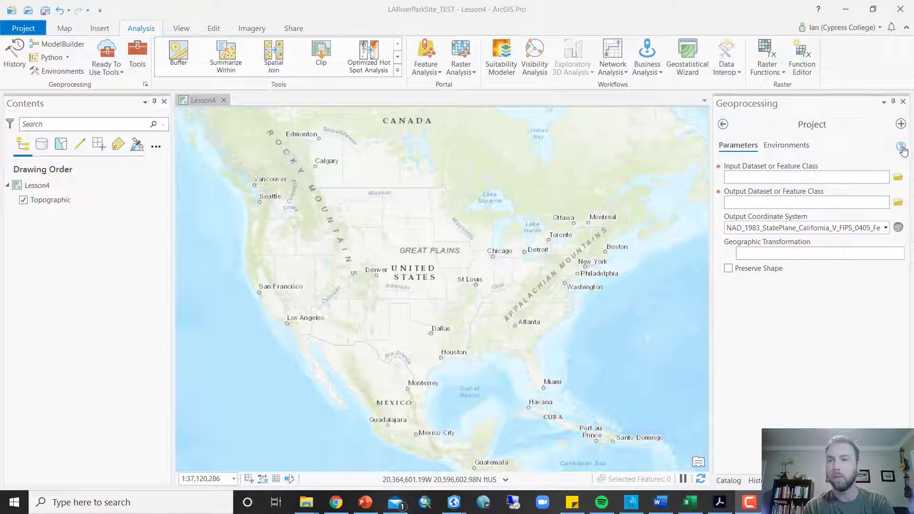
# - Open the Project tool's online help in a separate browser window and remove the page's accidental bookmark
pyautogui.moveTo(903, 149)
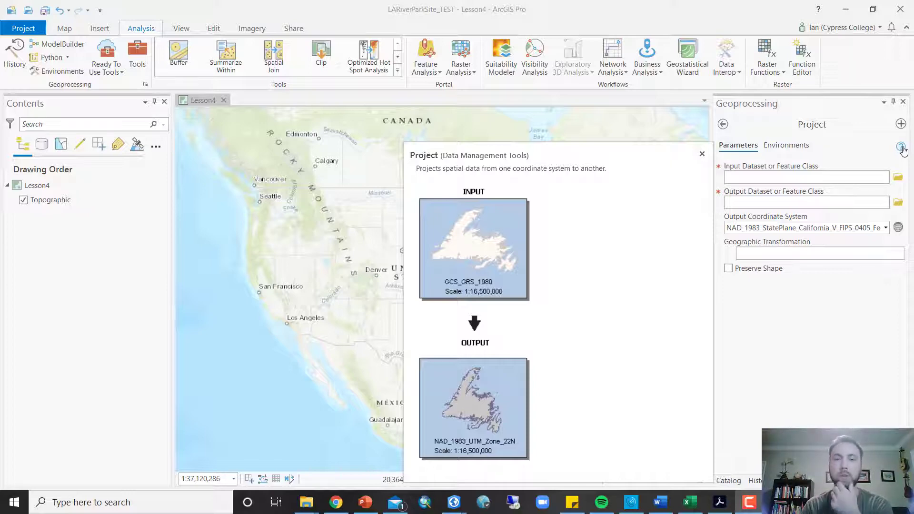
pyautogui.click(902, 148)
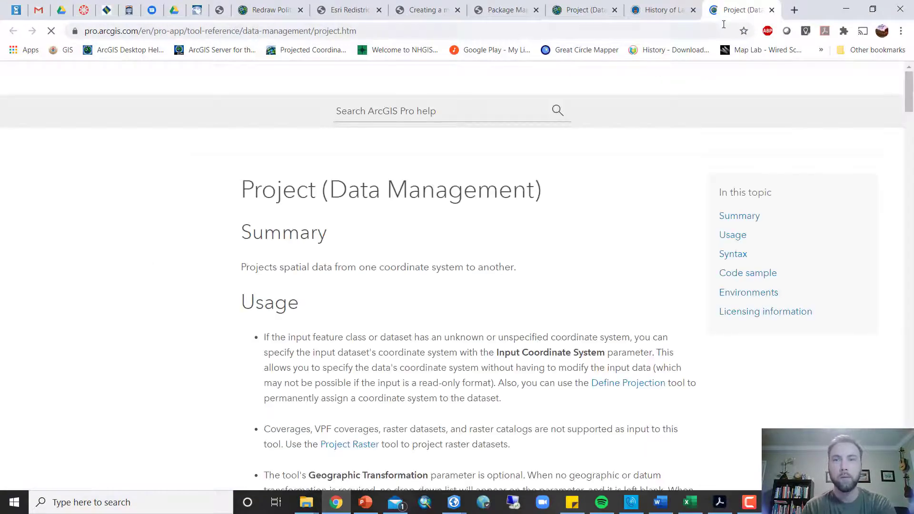
pyautogui.moveTo(742, 15); pyautogui.dragTo(584, 38)
pyautogui.click(739, 30)
pyautogui.click(745, 31)
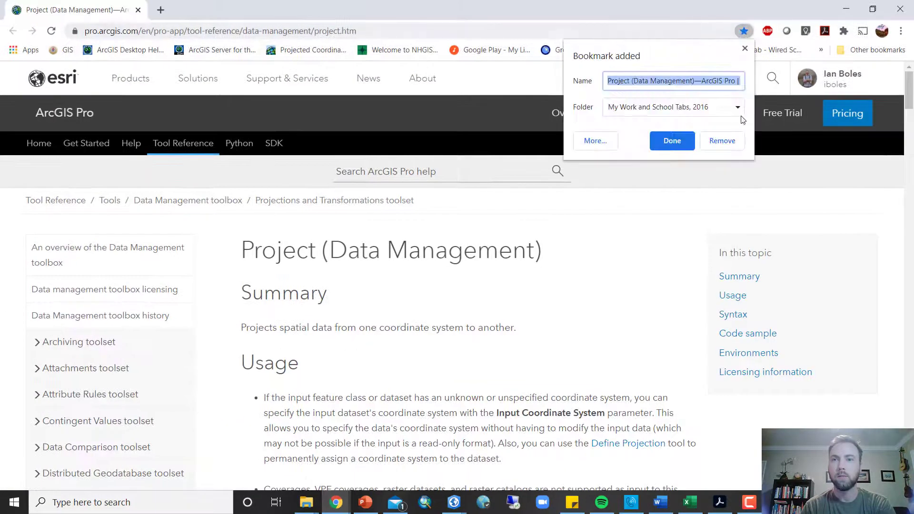
pyautogui.click(722, 141)
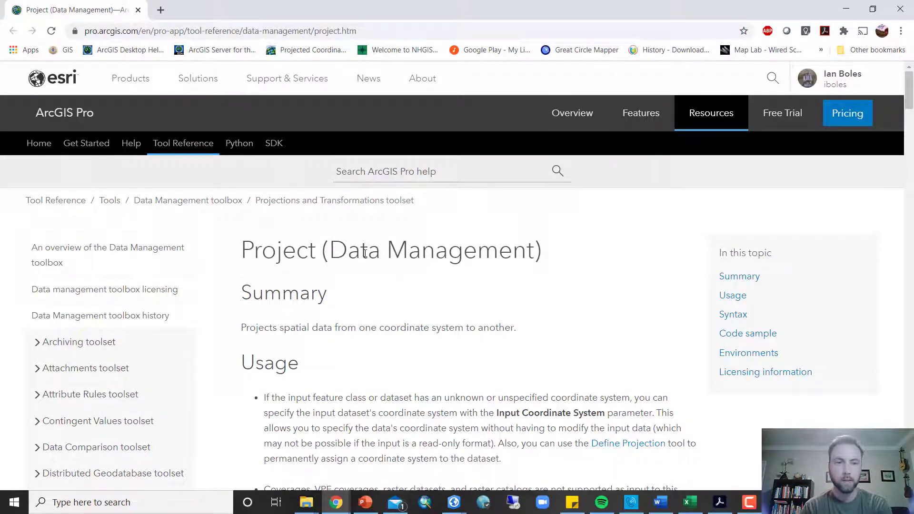
# - Read the Usage and Syntax sections of the Project tool help, close the page and return to ArcGIS Pro
pyautogui.scroll(-5, 365, 253)
pyautogui.scroll(1, 351, 233)
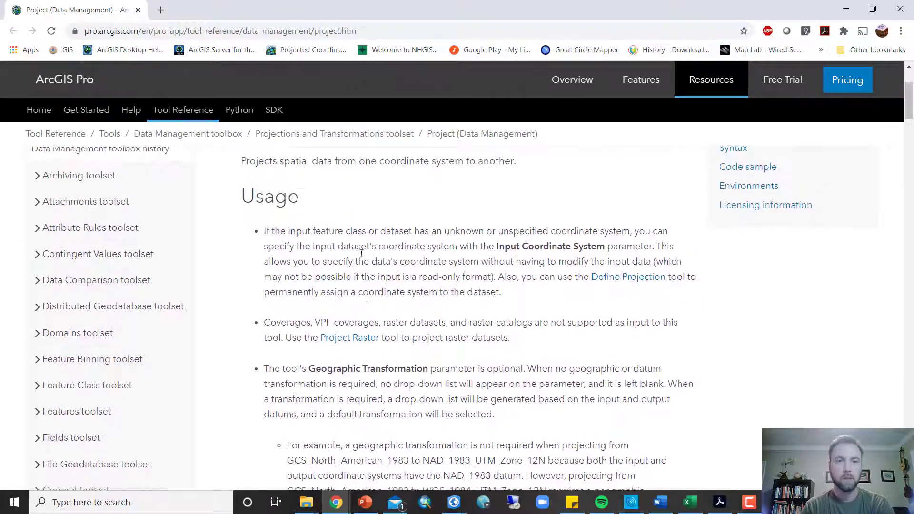
pyautogui.scroll(-15, 351, 233)
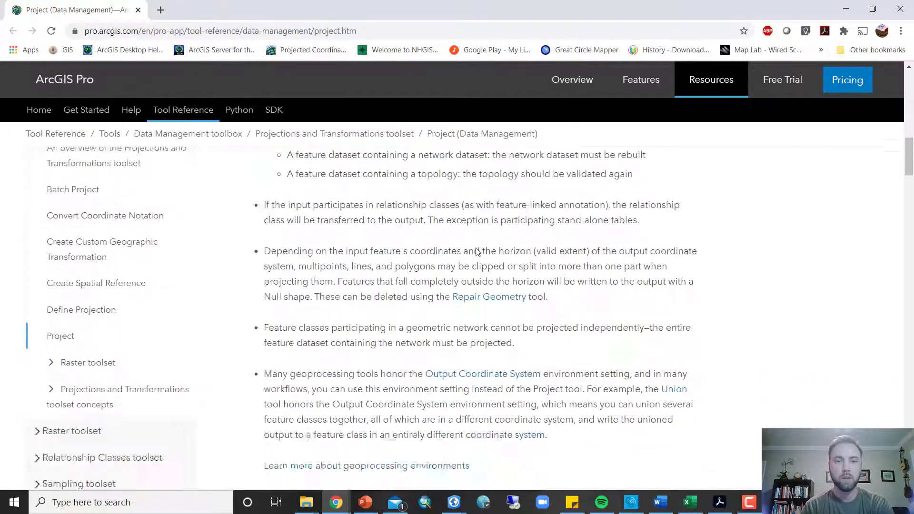
pyautogui.scroll(-20, 479, 247)
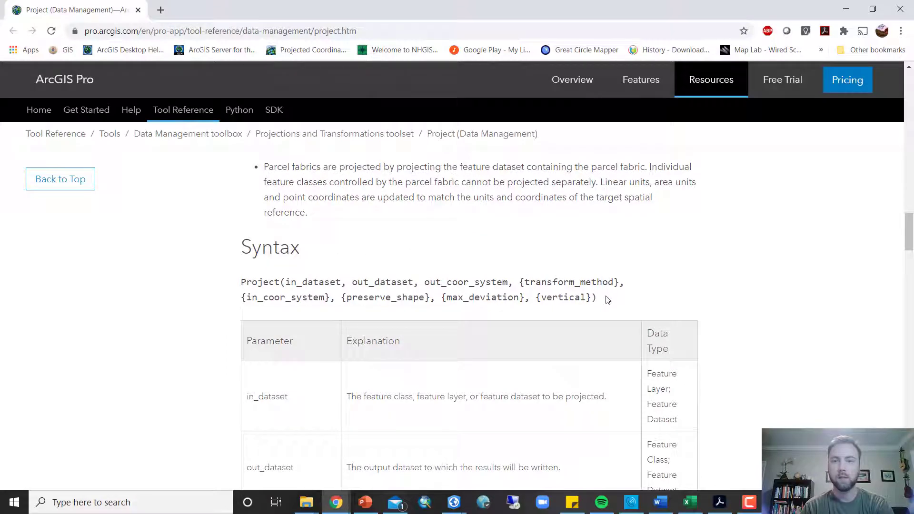
pyautogui.scroll(-15, 608, 302)
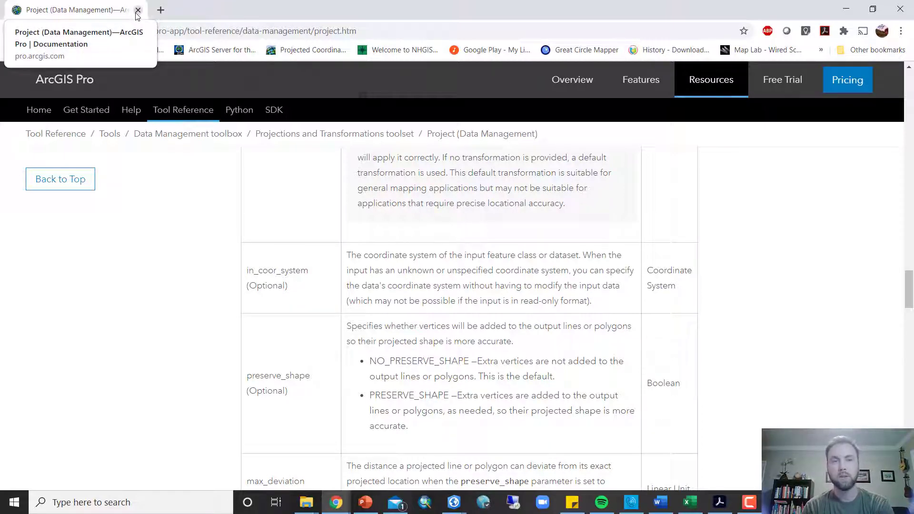
pyautogui.click(137, 10)
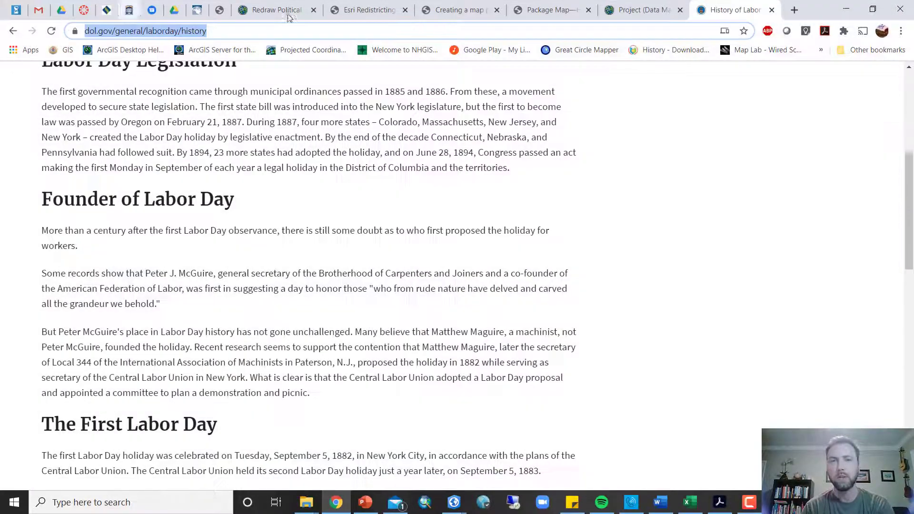
pyautogui.click(846, 9)
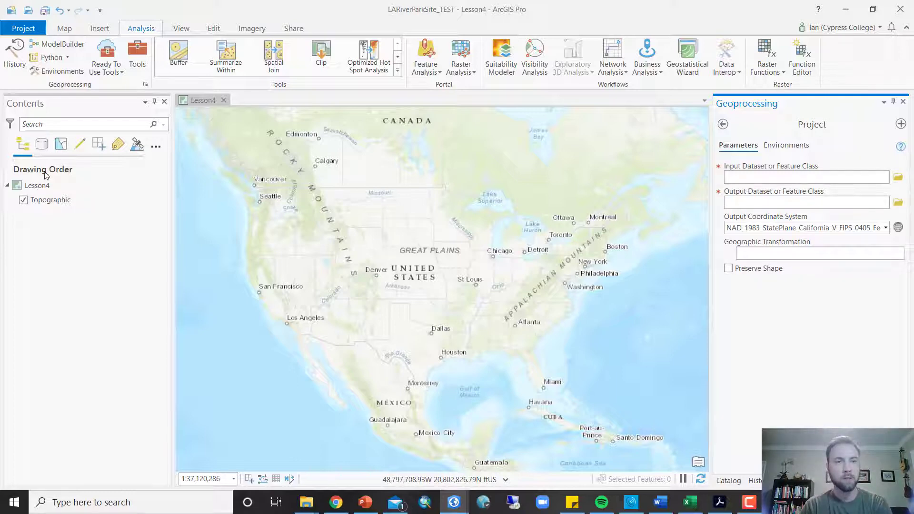
# - Browse for the Project tool's input dataset, look through ParkSite's SourceData folder and ESRI.gdb, and return to the folder connections
pyautogui.click(884, 176)
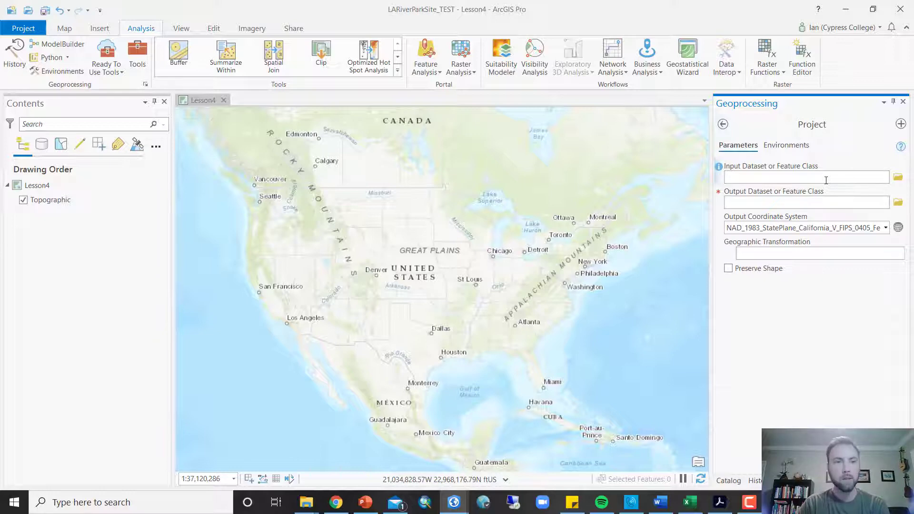
pyautogui.click(900, 179)
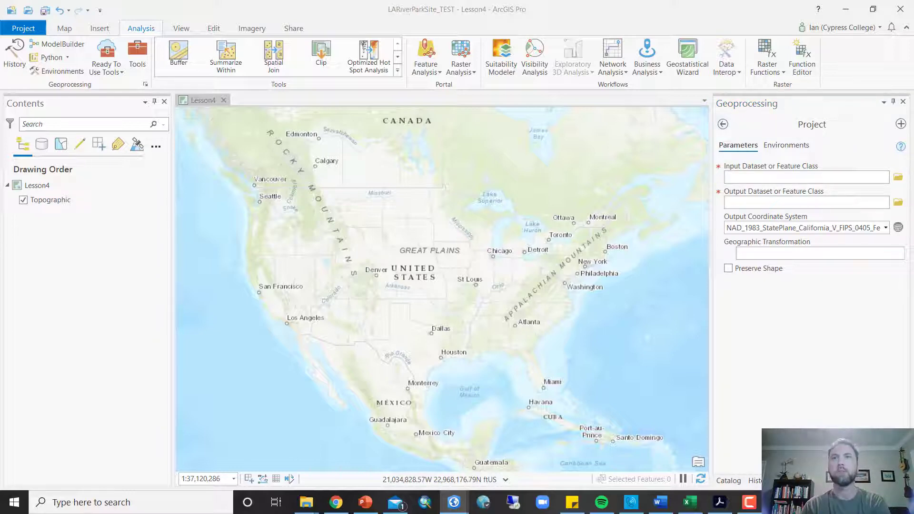
pyautogui.moveTo(412, 126); pyautogui.dragTo(491, 124)
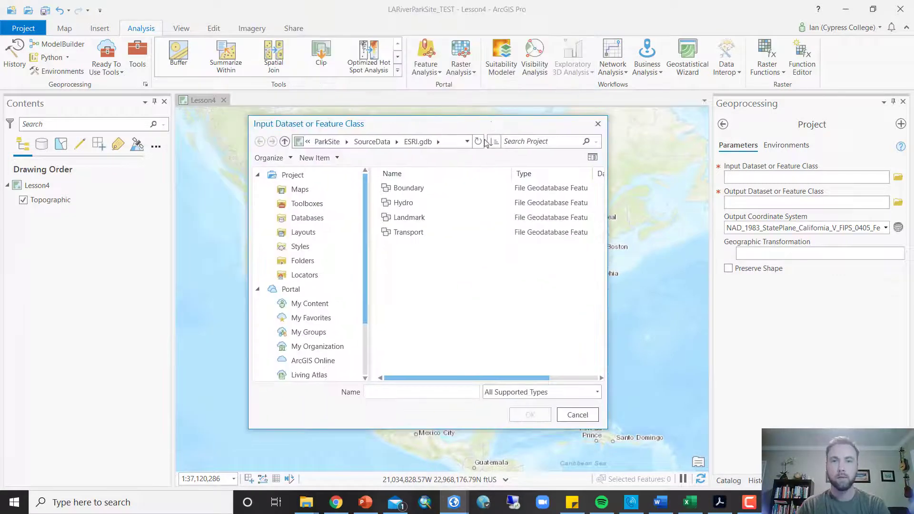
pyautogui.click(339, 145)
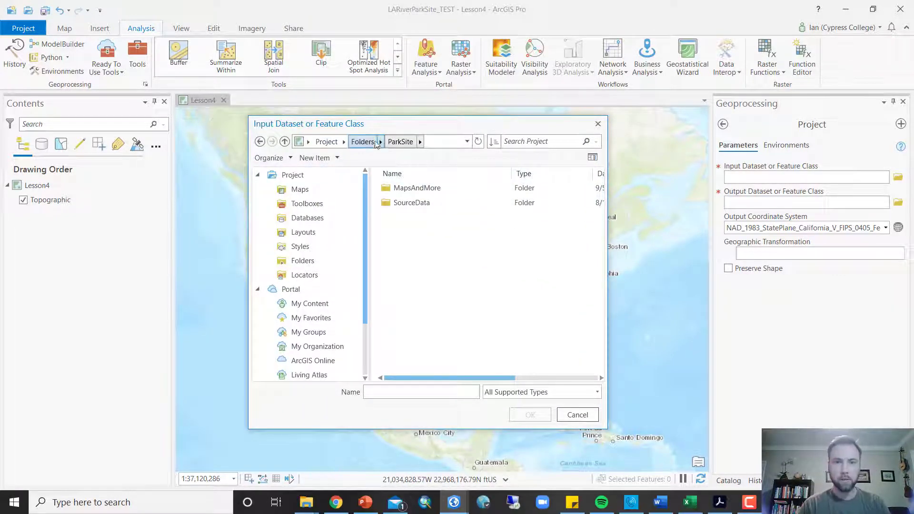
pyautogui.click(362, 141)
pyautogui.doubleClick(408, 203)
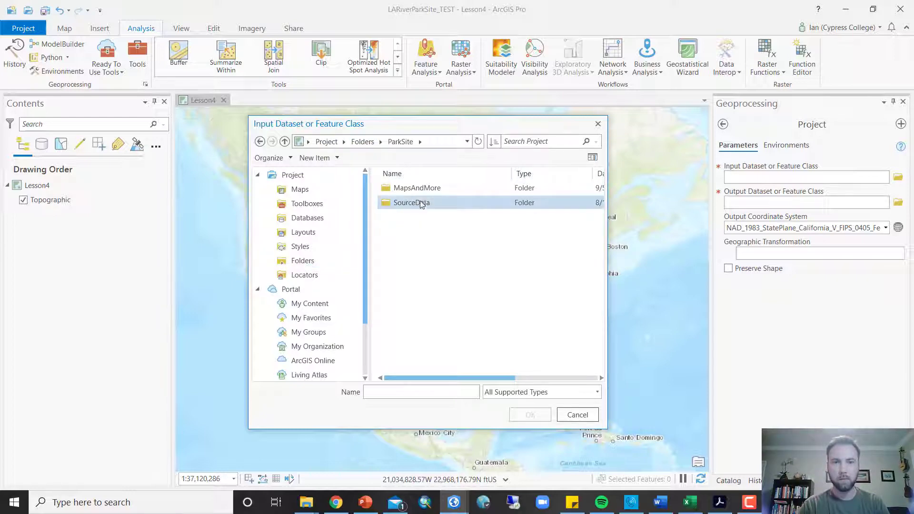
pyautogui.doubleClick(421, 203)
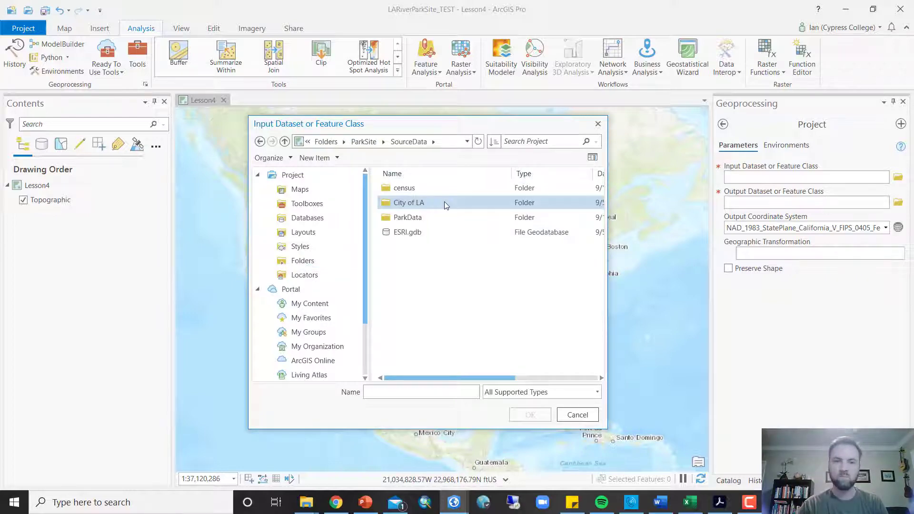
pyautogui.click(420, 229)
pyautogui.doubleClick(420, 230)
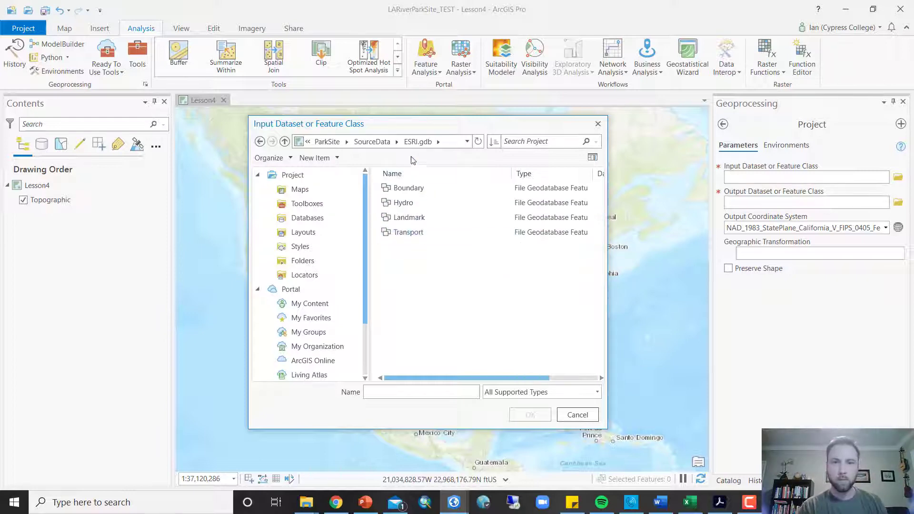
pyautogui.click(373, 142)
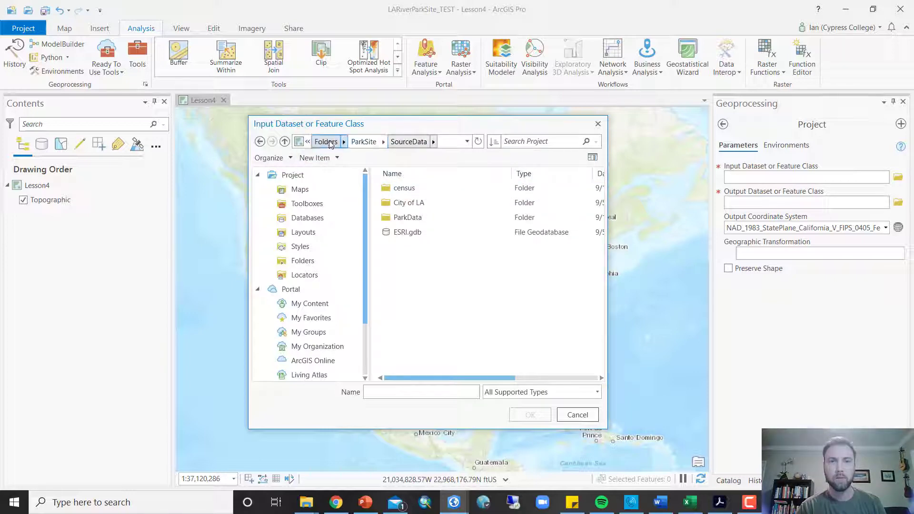
pyautogui.click(327, 142)
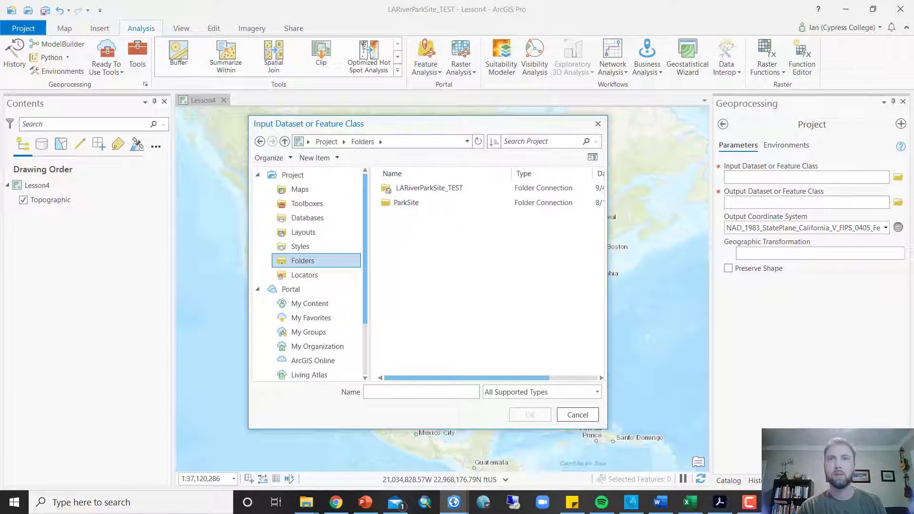
# - Set the input dataset to block_centroids.shp from the census folder inside ParkSite's SourceData
pyautogui.click(413, 203)
pyautogui.doubleClick(405, 203)
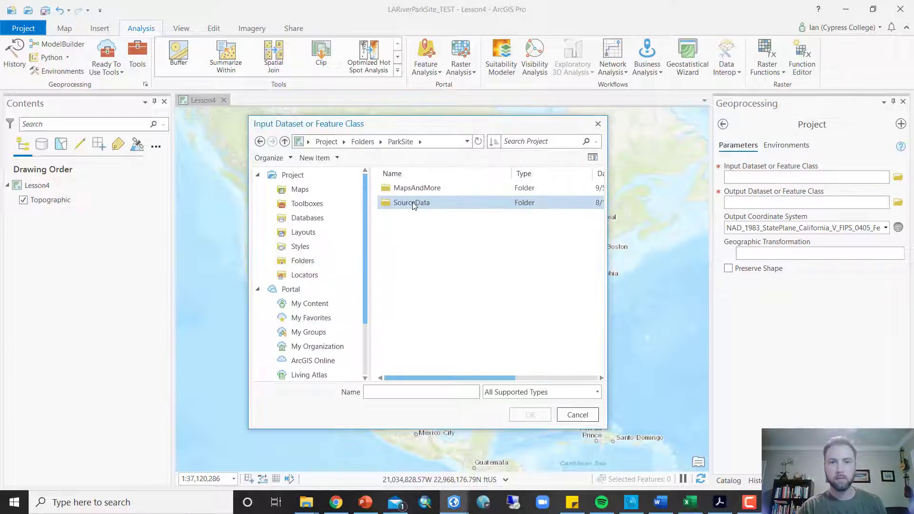
pyautogui.doubleClick(418, 204)
pyautogui.click(419, 189)
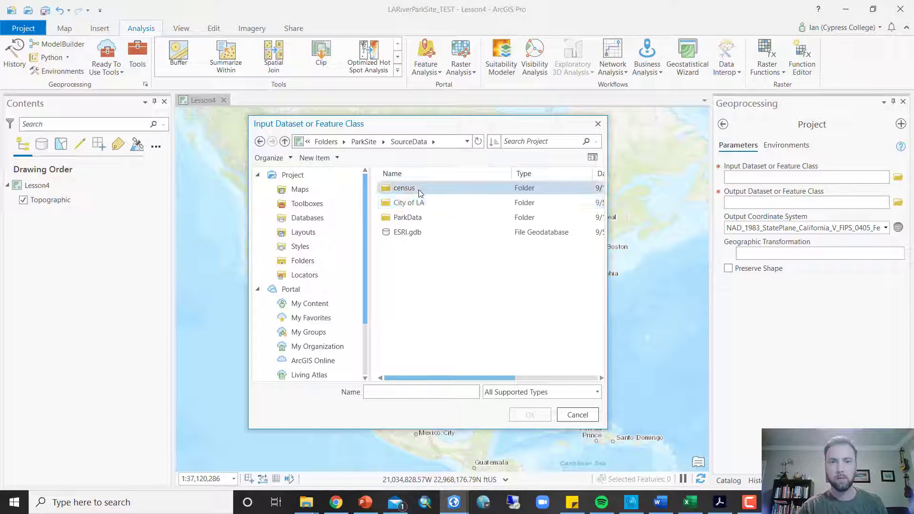
pyautogui.doubleClick(419, 188)
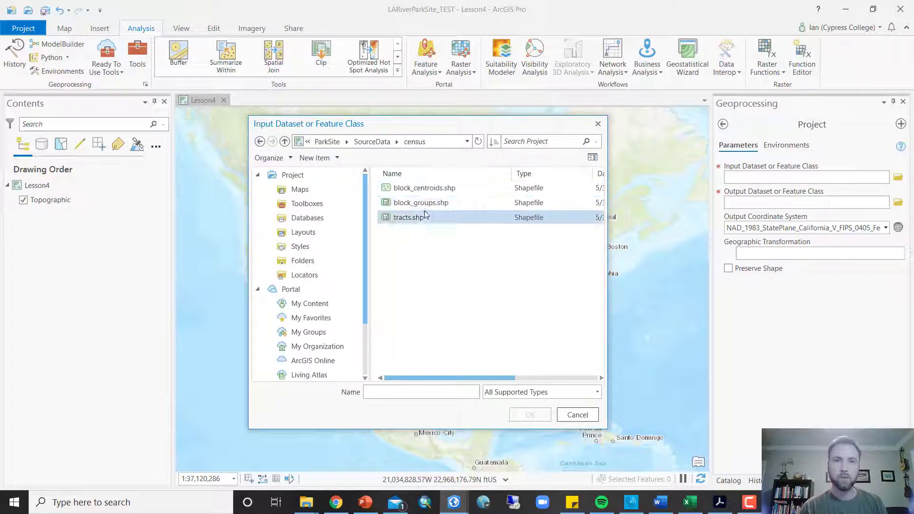
pyautogui.click(447, 190)
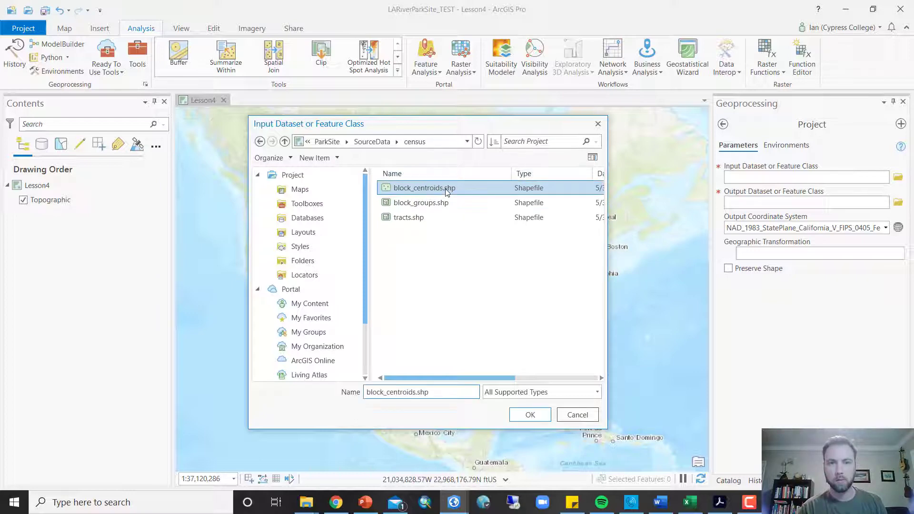
pyautogui.click(541, 419)
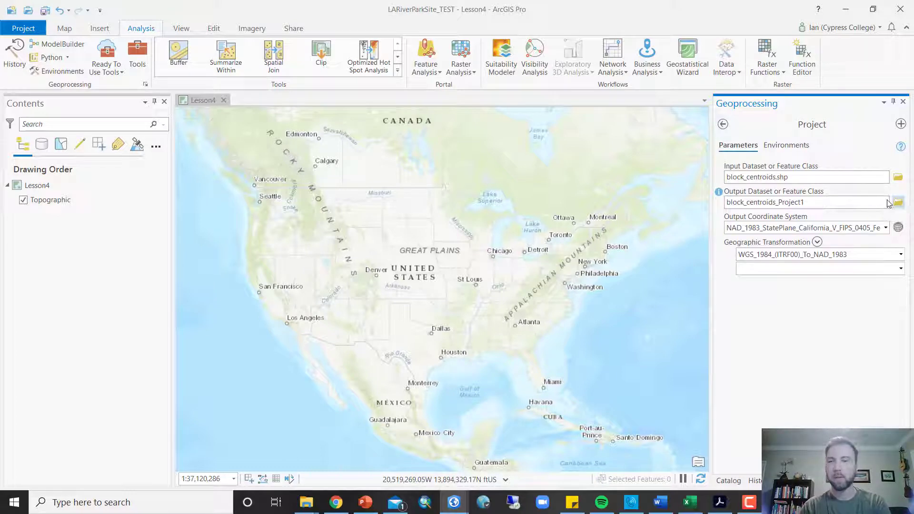
# - Rename the Project tool's output feature class to BlockCentroids, keeping it in LARiverParkSite_TEST.gdb
pyautogui.click(849, 202)
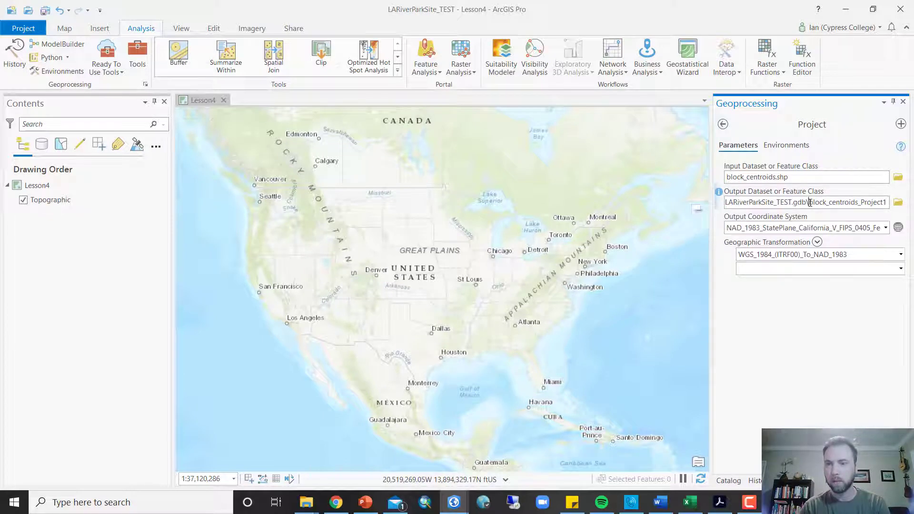
pyautogui.moveTo(810, 202); pyautogui.dragTo(832, 204)
pyautogui.press('Left')
pyautogui.press('Left')
pyautogui.press('Left')
pyautogui.press('Left')
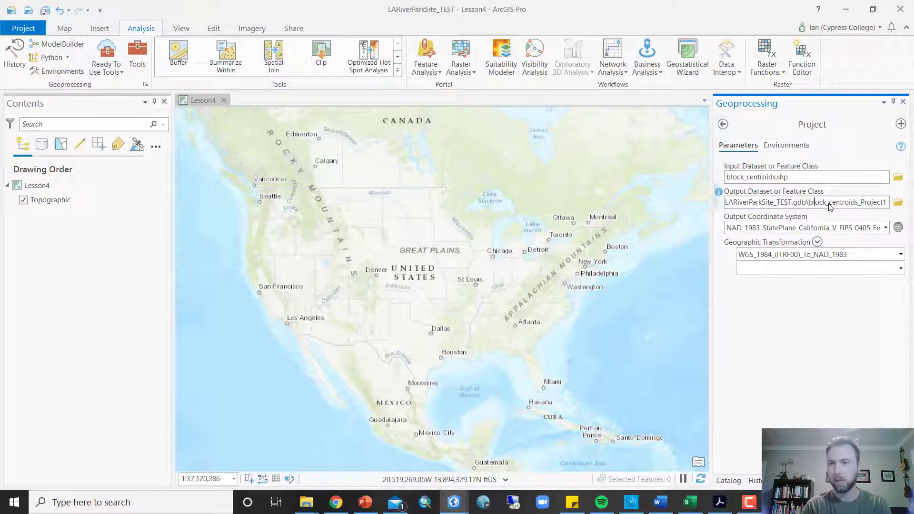
pyautogui.hotkey('shift', 'Right')
pyautogui.hotkey('shift', 'Right')
pyautogui.hotkey('shift', 'Right')
pyautogui.hotkey('shift', 'Right')
pyautogui.hotkey('shift', 'Right')
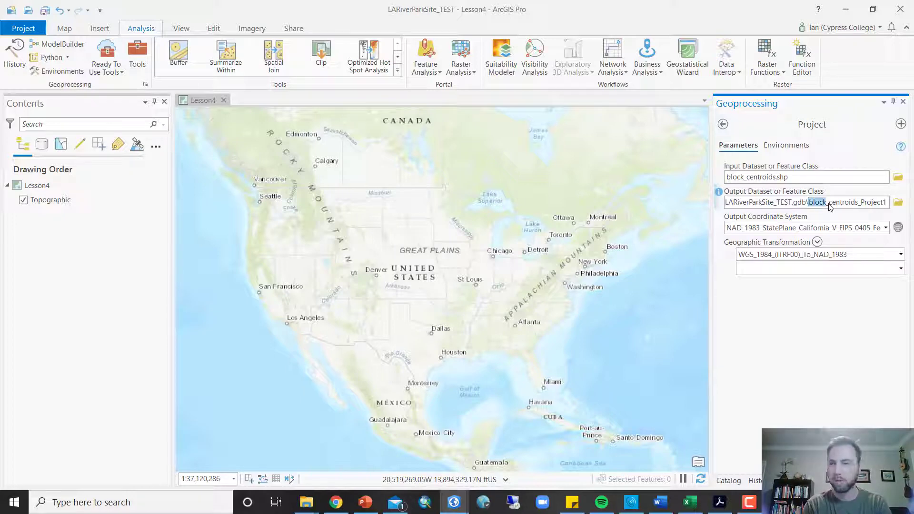
pyautogui.hotkey('shift', 'End')
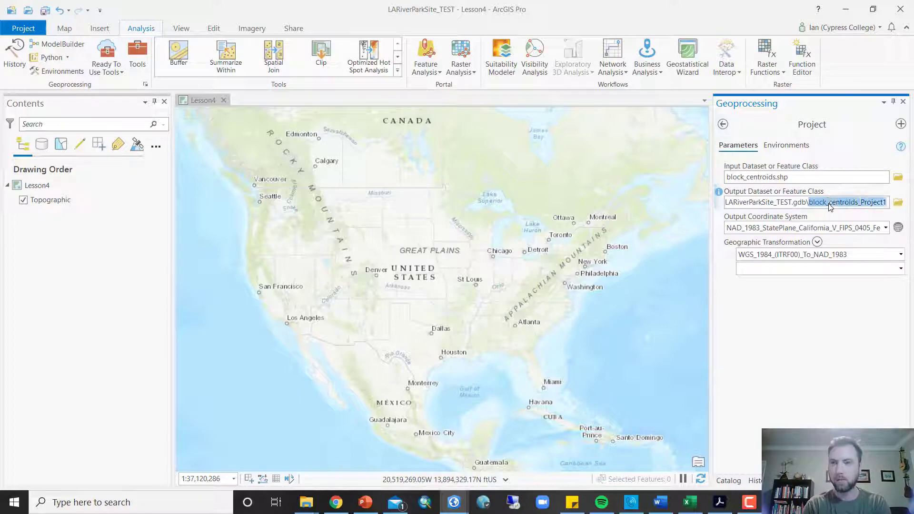
pyautogui.press('BackSpace')
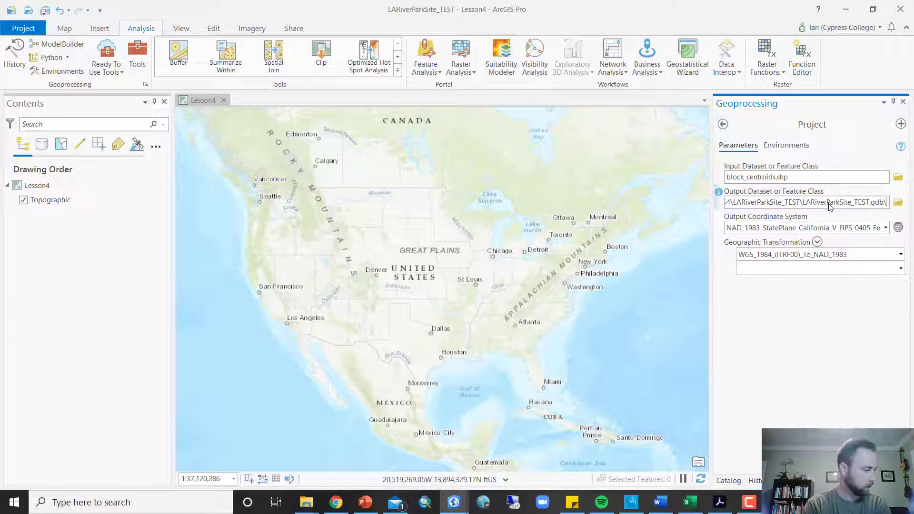
pyautogui.write('Block')
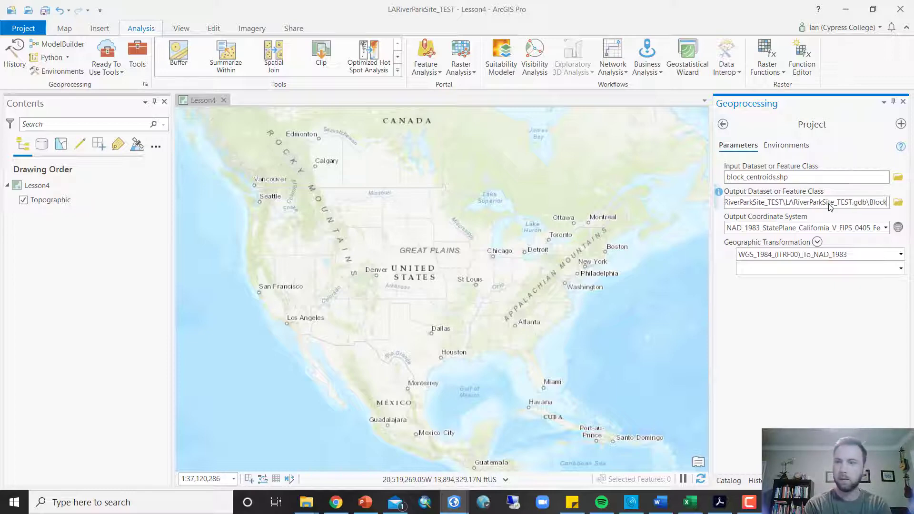
pyautogui.write('Centroids')
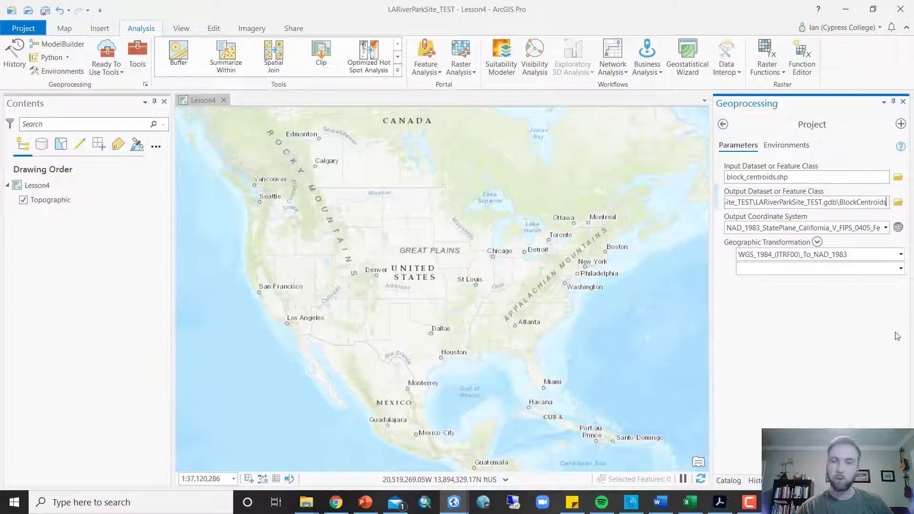
# - Set the output coordinate system to NAD 1983 StatePlane California V FIPS 0405 (US Feet), browsing the projected State Plane NAD 1983 (US Feet) systems
pyautogui.click(898, 228)
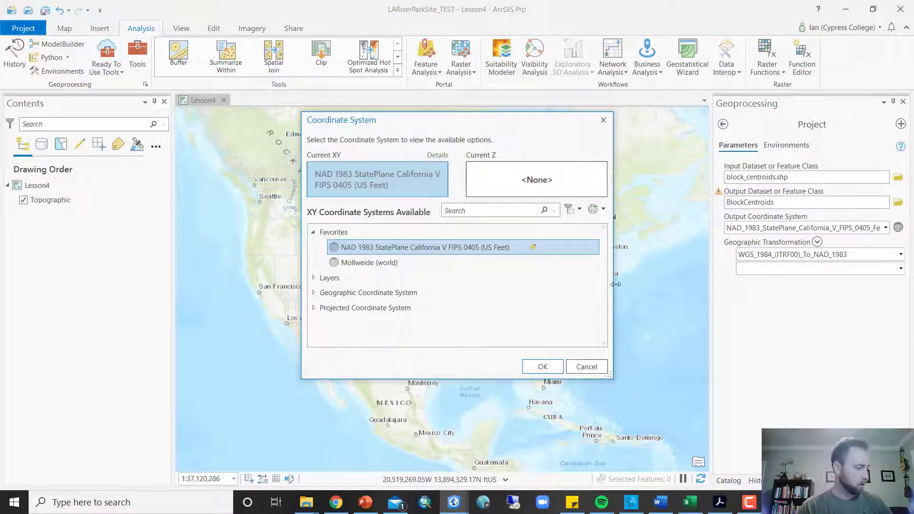
pyautogui.click(312, 232)
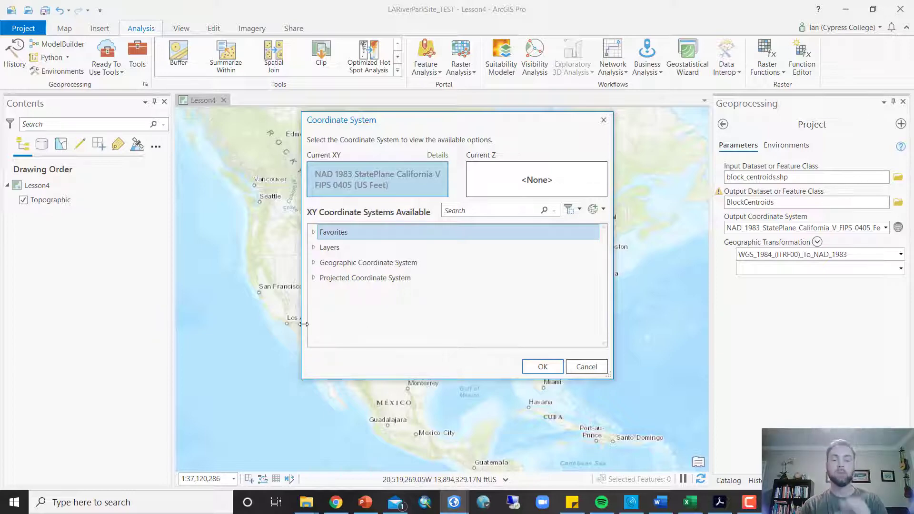
pyautogui.click(314, 279)
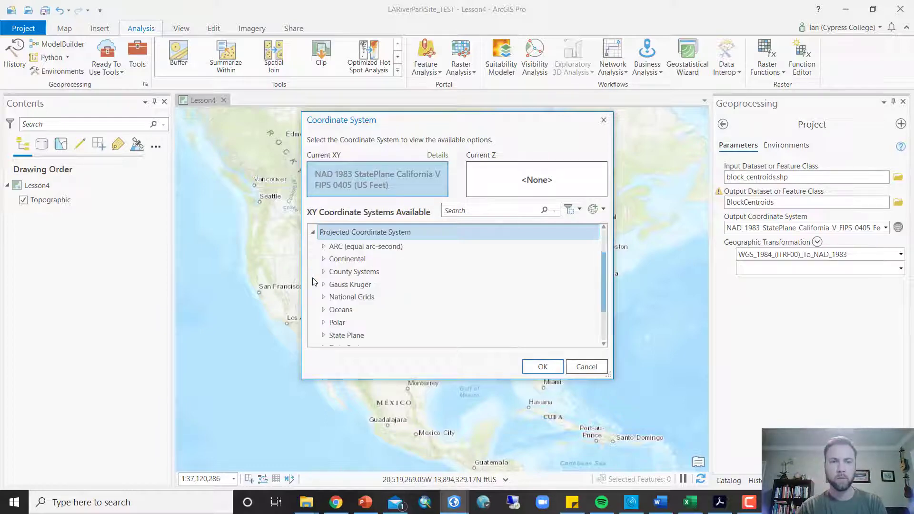
pyautogui.scroll(-1, 323, 291)
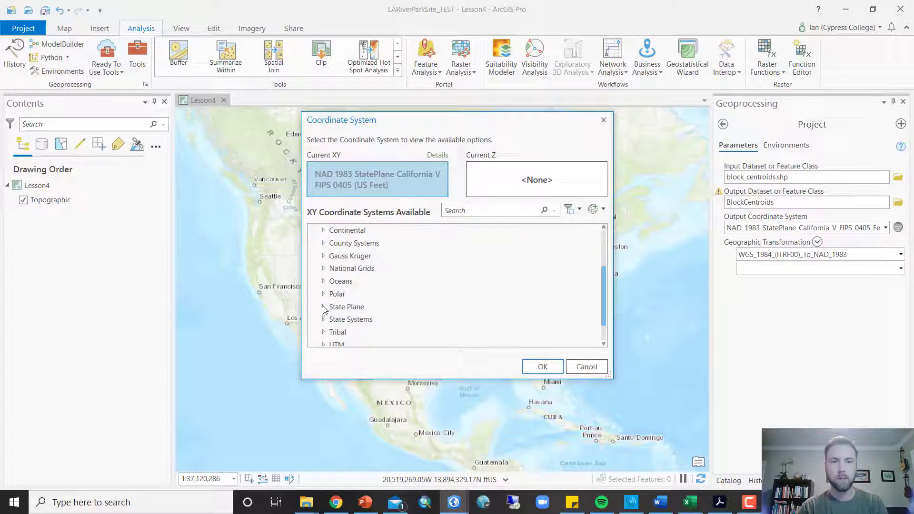
pyautogui.click(324, 309)
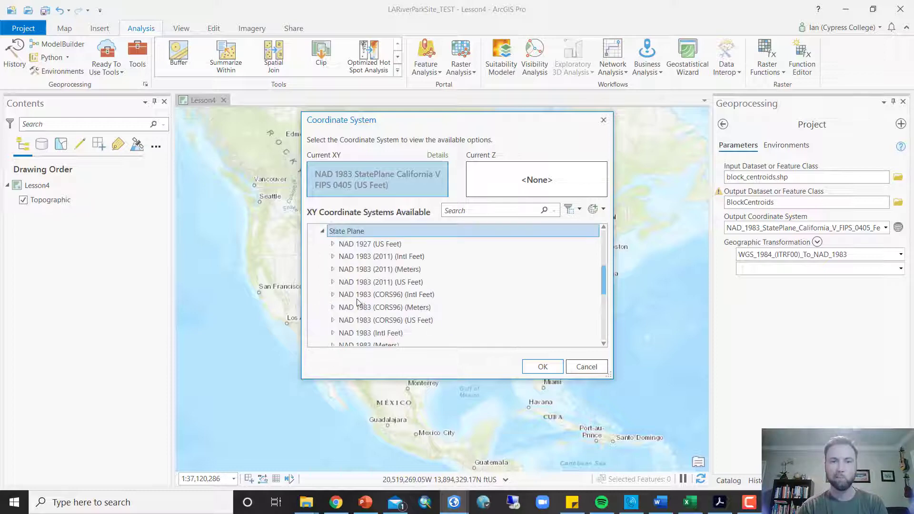
pyautogui.scroll(-1, 355, 296)
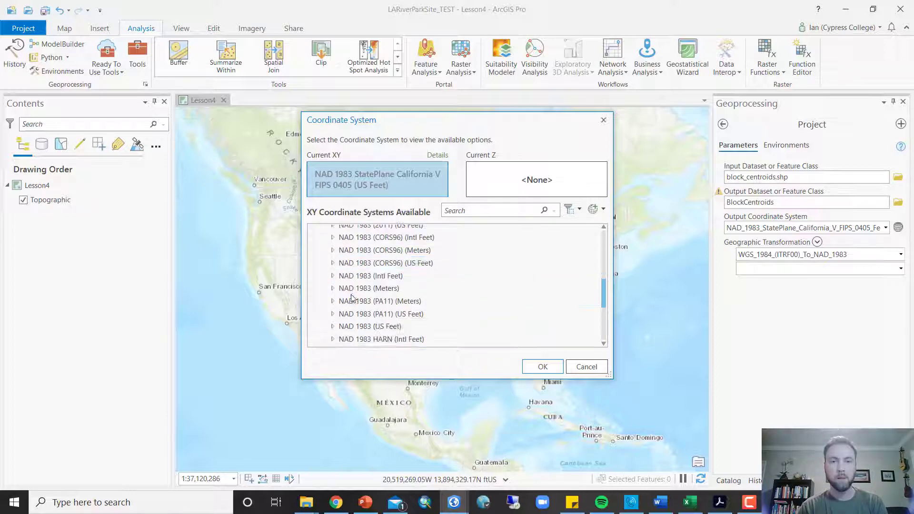
pyautogui.scroll(-1, 351, 297)
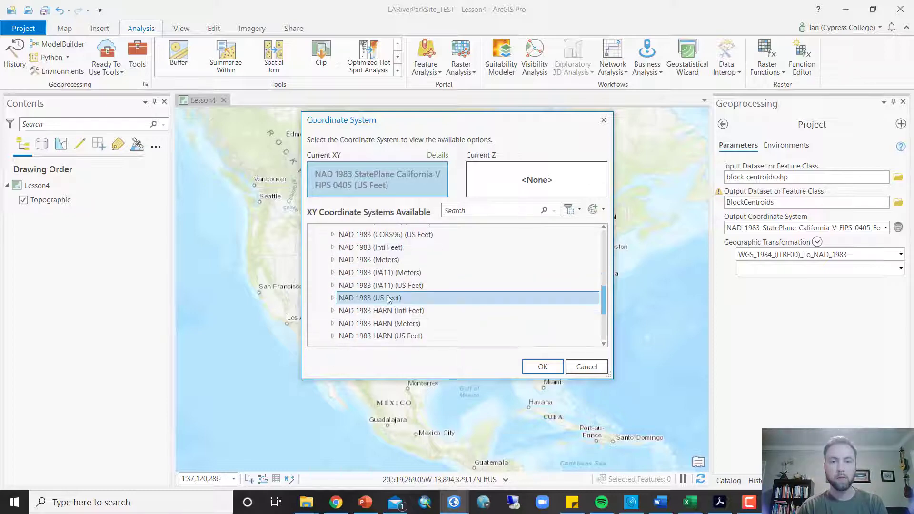
pyautogui.click(332, 299)
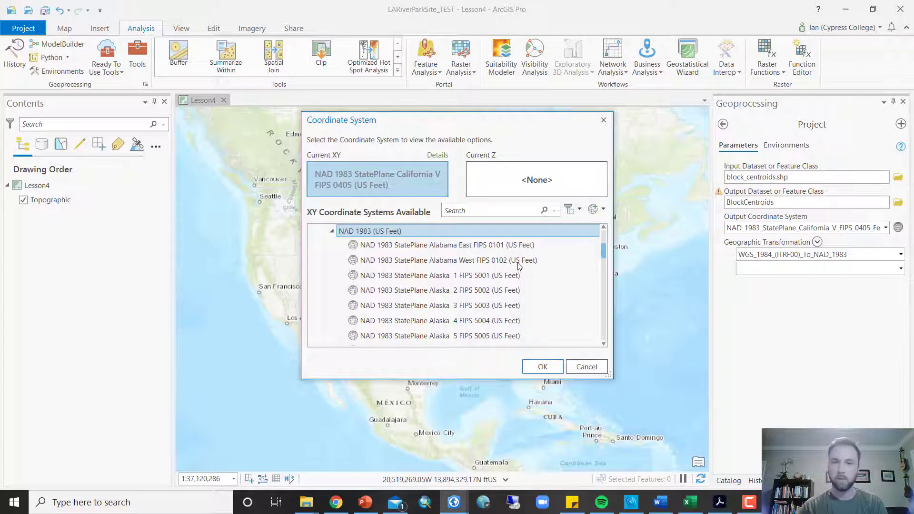
pyautogui.scroll(-6, 514, 269)
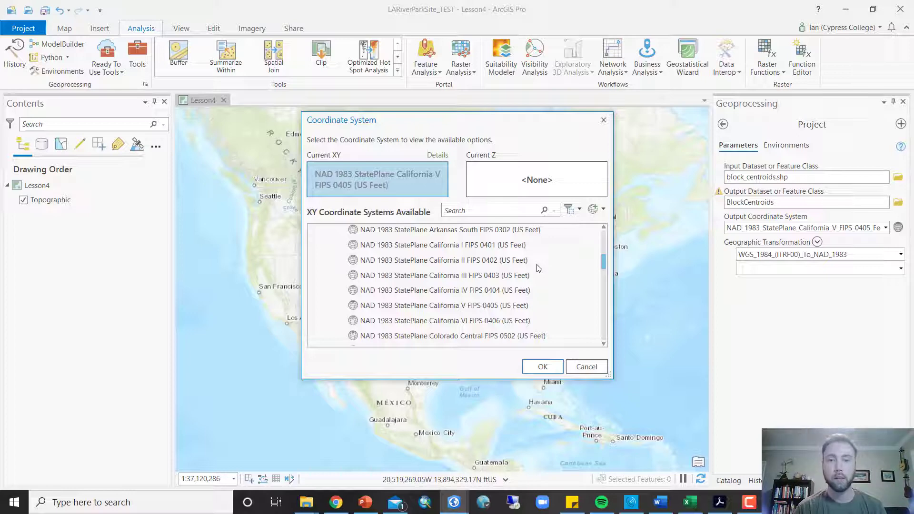
pyautogui.click(524, 306)
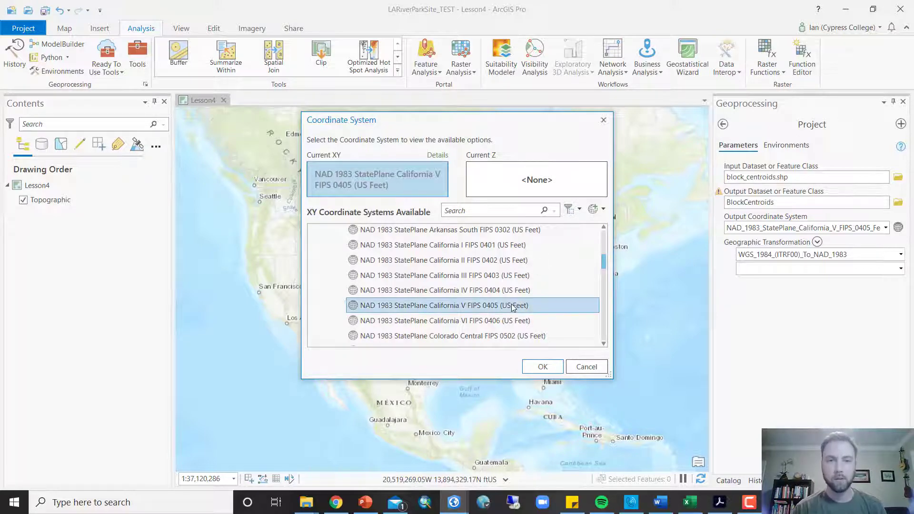
pyautogui.click(537, 366)
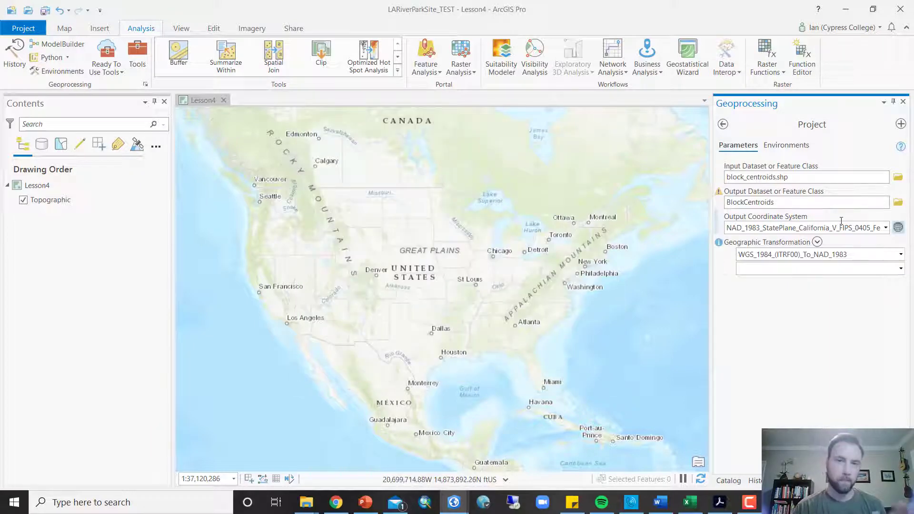
# - Search the available coordinate systems for "california" and choose State Plane NAD 1983 California V FIPS 0405 (US Feet) for the output
pyautogui.click(899, 228)
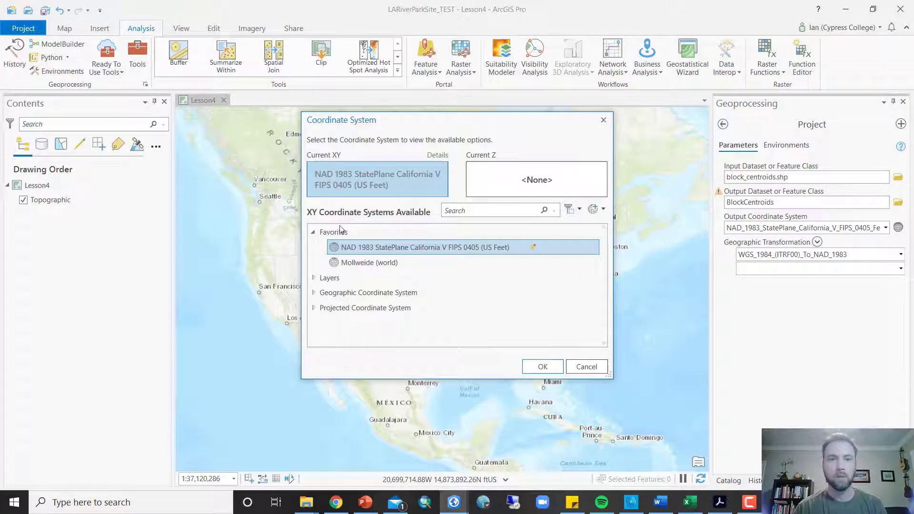
pyautogui.click(456, 211)
pyautogui.write('california')
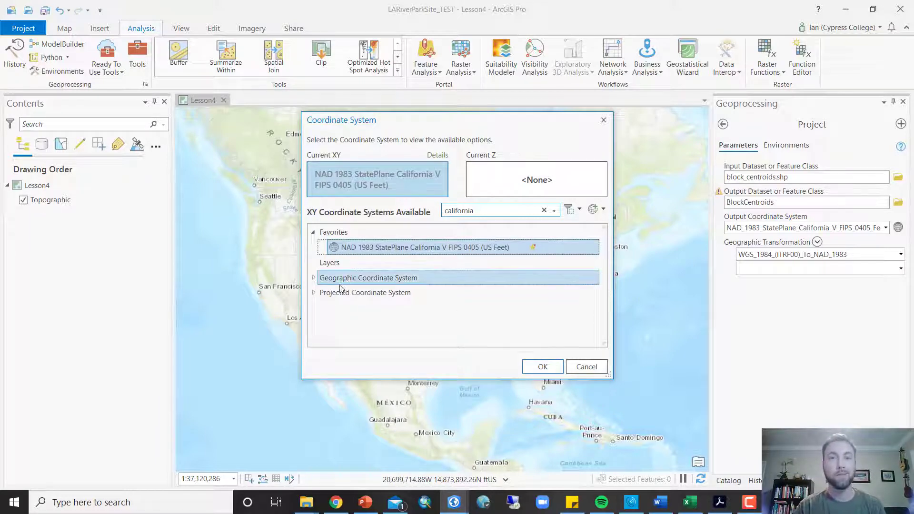
pyautogui.click(313, 294)
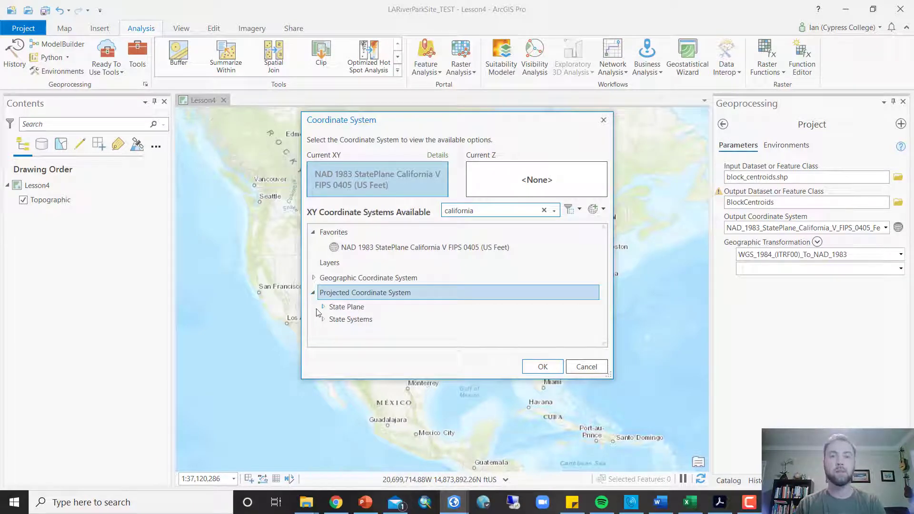
pyautogui.click(323, 308)
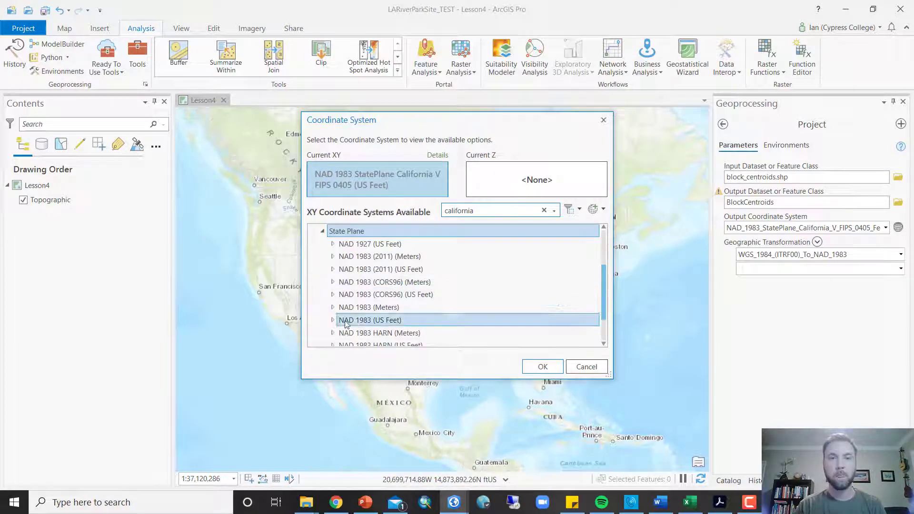
pyautogui.click(332, 320)
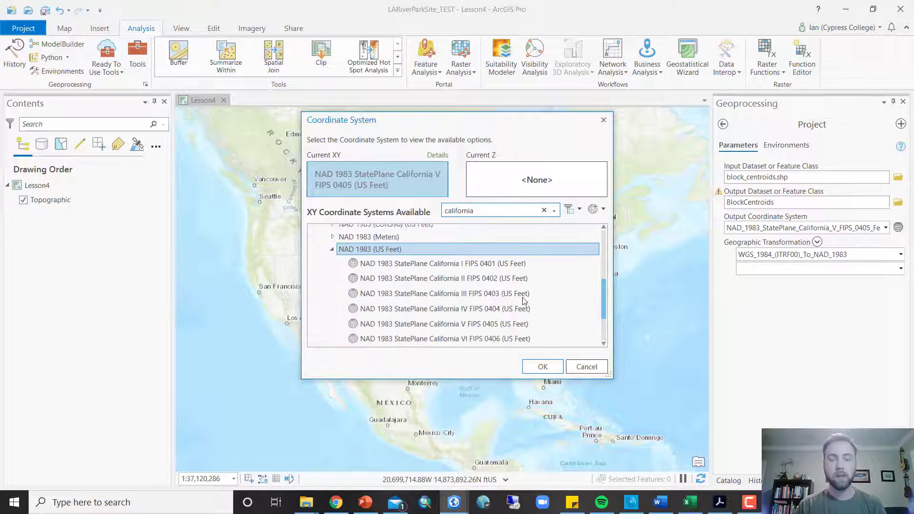
pyautogui.scroll(-2, 537, 293)
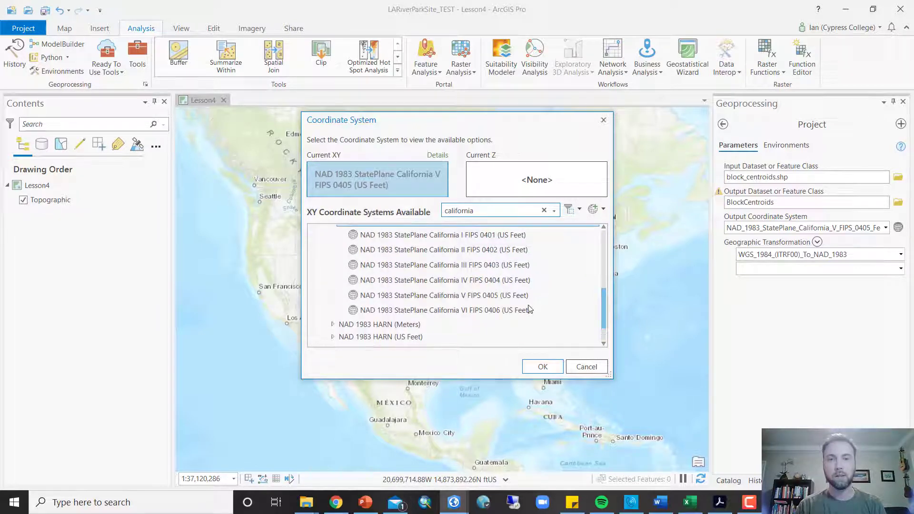
pyautogui.click(519, 310)
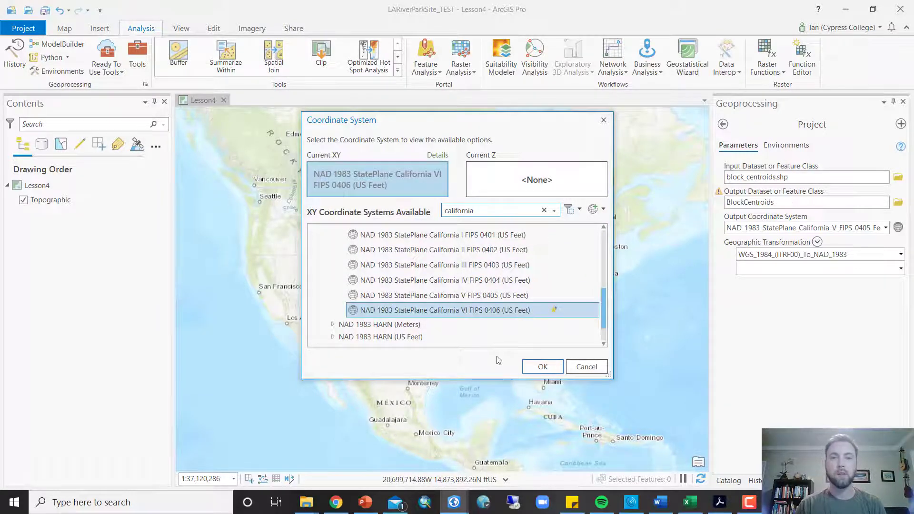
pyautogui.click(507, 299)
pyautogui.click(545, 366)
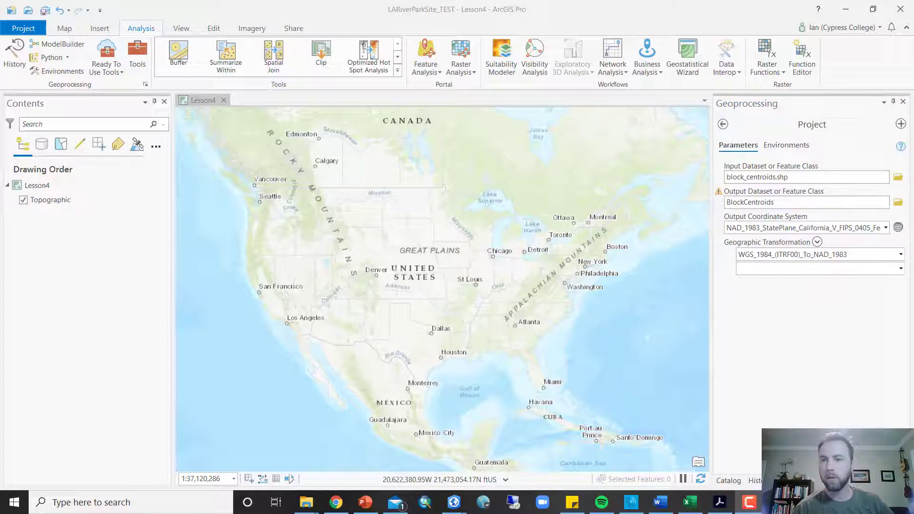
# - Run the Project tool to create the projected BlockCentroids feature class in the Lesson4 map
pyautogui.click(882, 466)
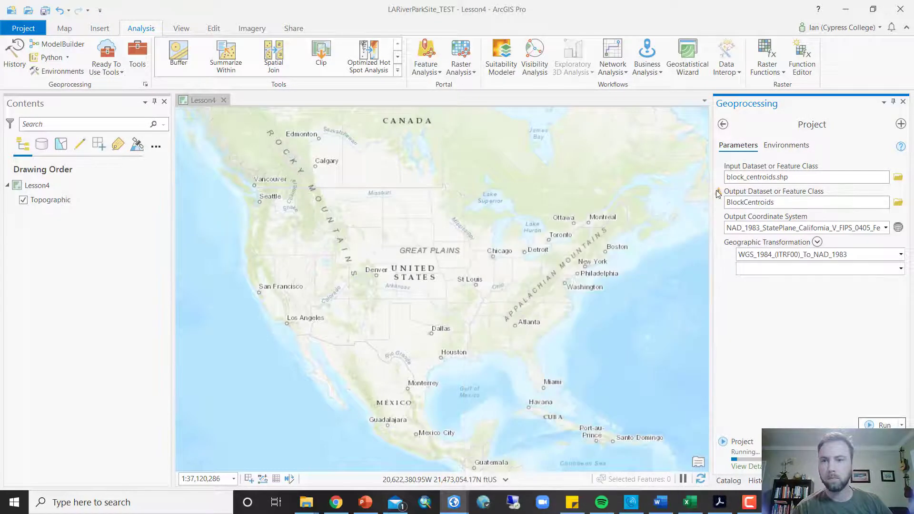
pyautogui.moveTo(719, 193)
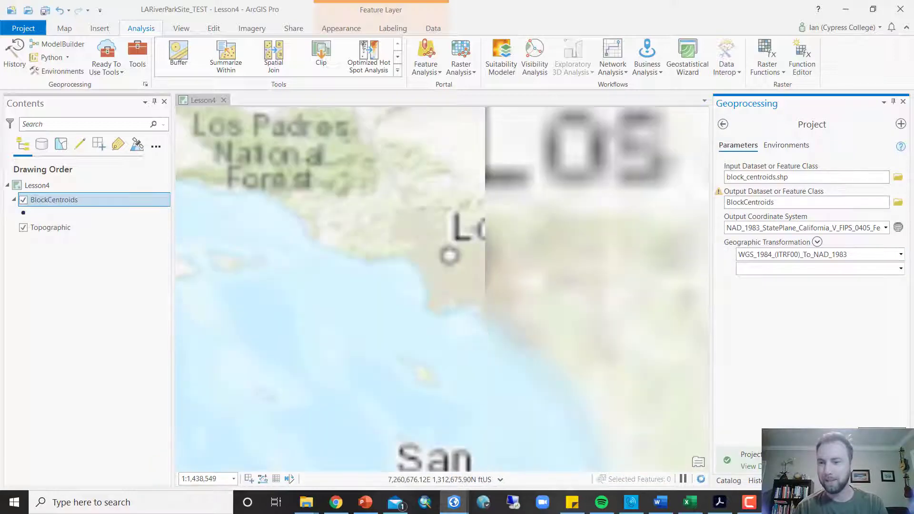
pyautogui.moveTo(809, 460)
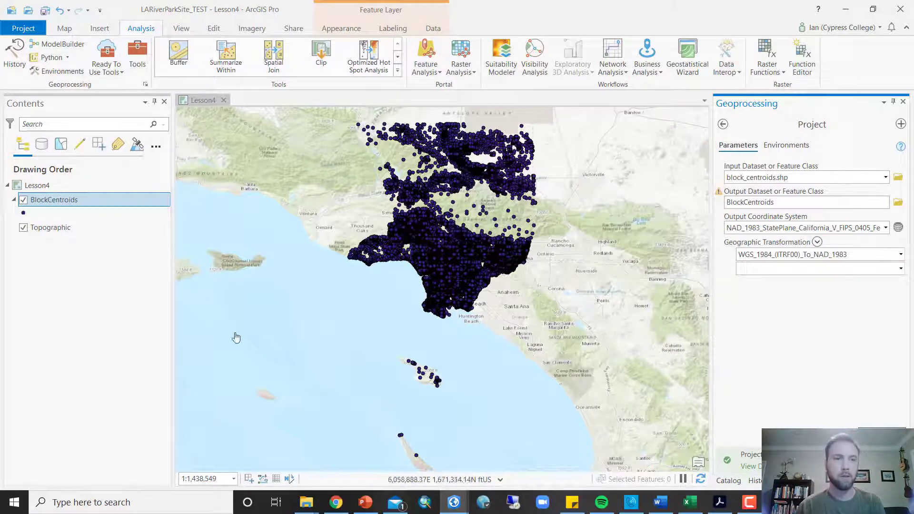
# - Check the database path in the BlockCentroids layer's source properties, reading to its end, and close the properties
pyautogui.rightClick(75, 201)
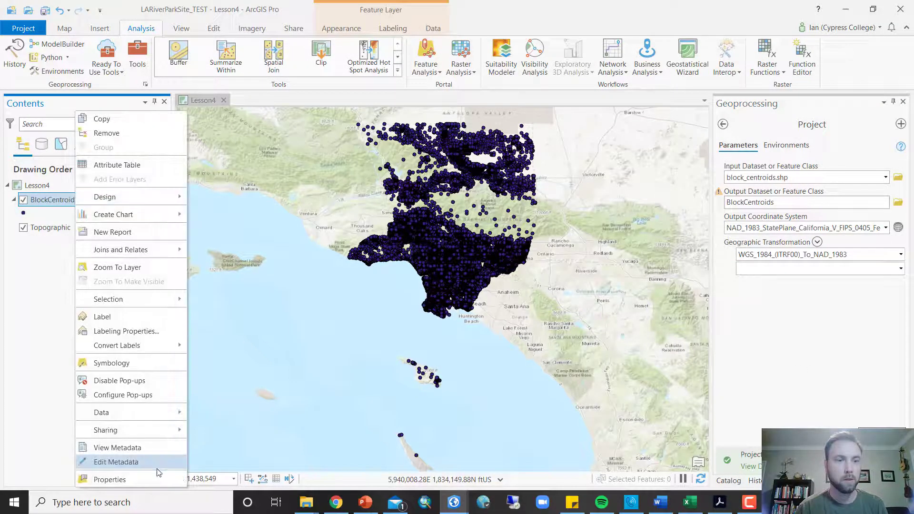
pyautogui.click(111, 479)
pyautogui.click(574, 194)
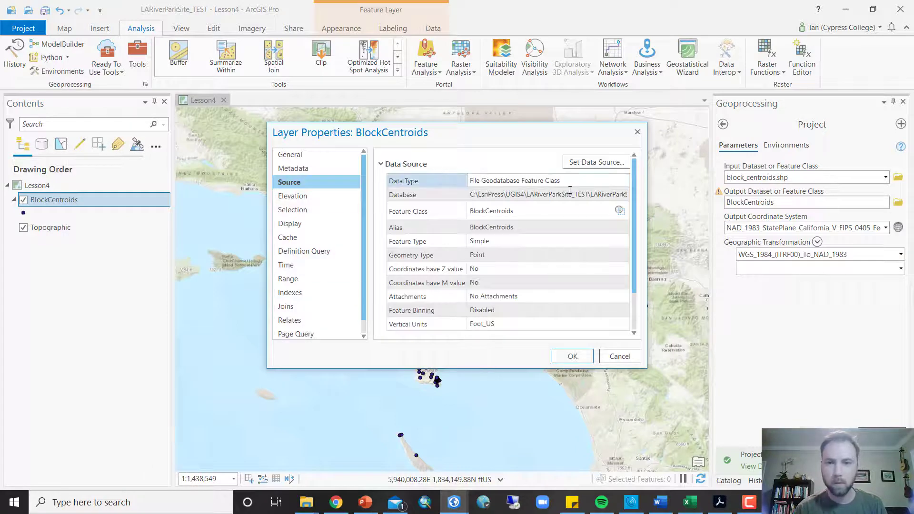
pyautogui.press('Right')
pyautogui.press('Right')
pyautogui.press('Right')
pyautogui.press('Right')
pyautogui.press('Right')
pyautogui.press('Right')
pyautogui.press('Right')
pyautogui.press('Right')
pyautogui.press('Right')
pyautogui.press('Right')
pyautogui.press('Right')
pyautogui.press('Right')
pyautogui.press('Right')
pyautogui.press('Right')
pyautogui.press('Right')
pyautogui.press('Right')
pyautogui.press('Right')
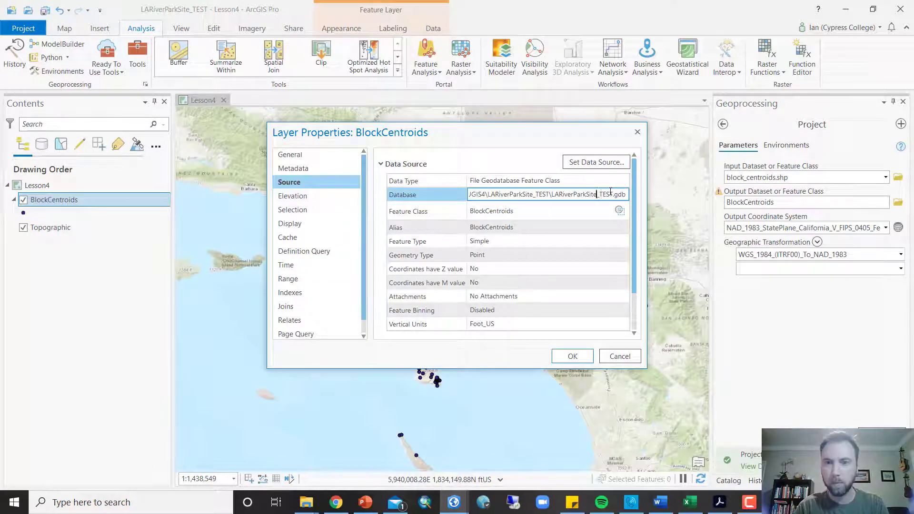
pyautogui.click(638, 132)
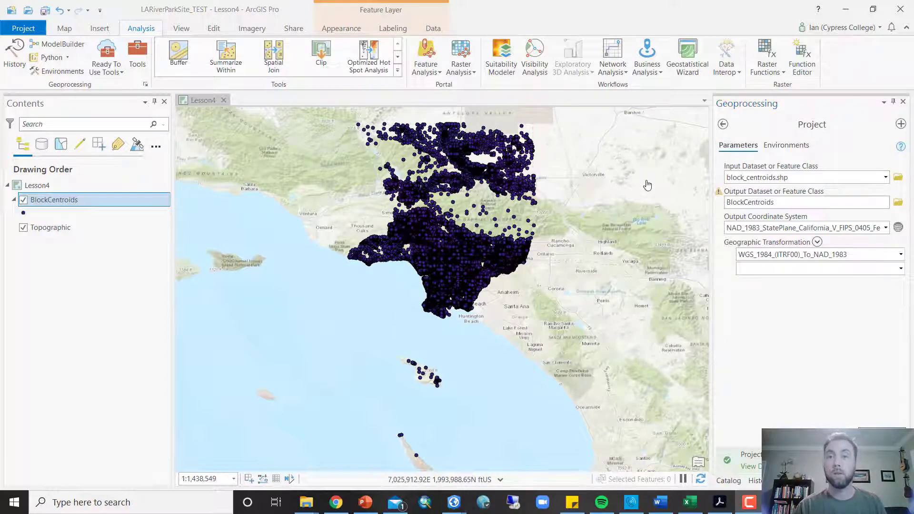
# - Locate the BlockCentroids feature class inside LARiverParkSite_TEST.gdb among the project's databases
pyautogui.click(735, 481)
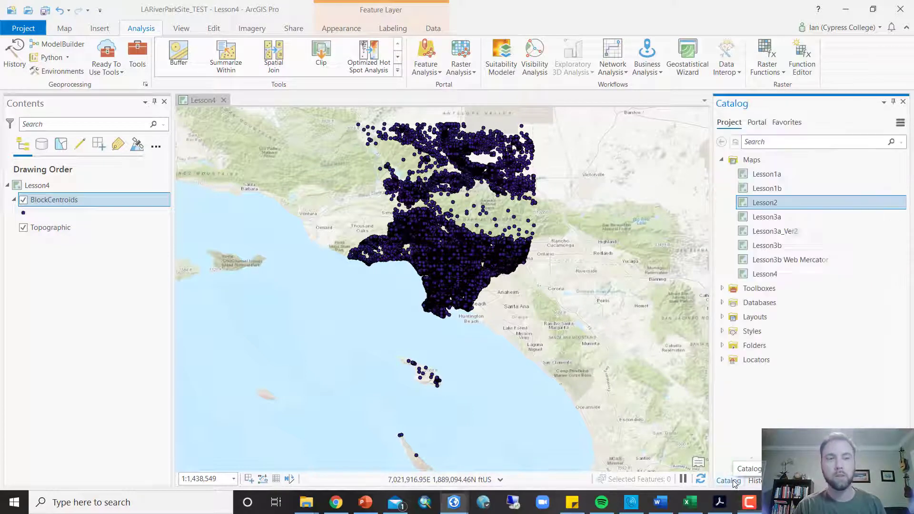
pyautogui.click(723, 305)
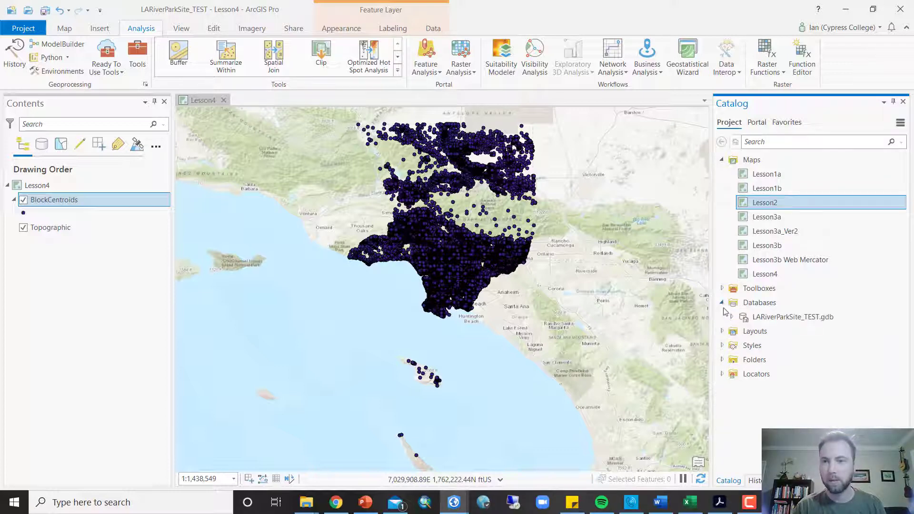
pyautogui.click(732, 318)
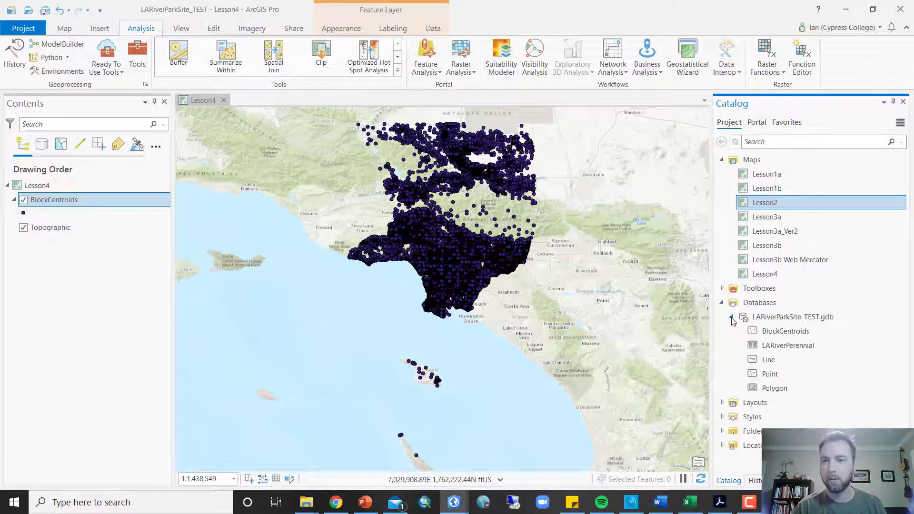
pyautogui.click(815, 335)
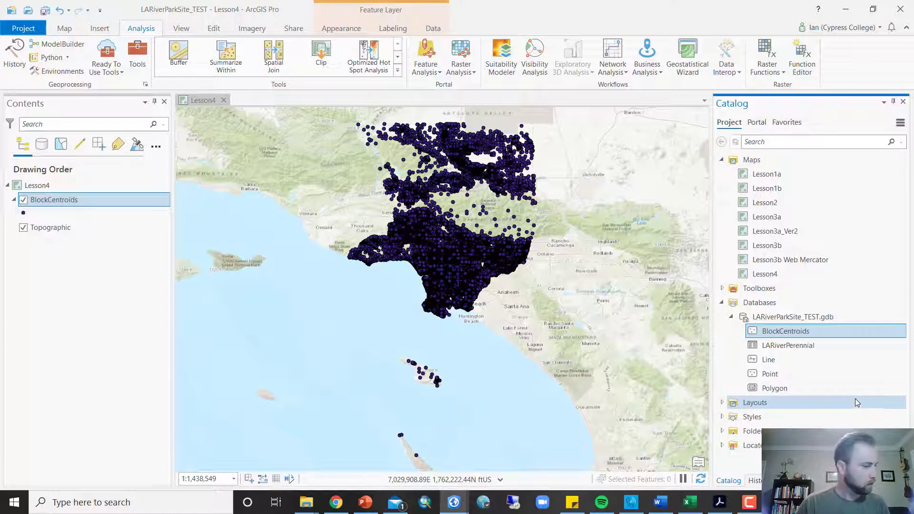
# - Check the projected coordinate system in the BlockCentroids layer's spatial reference properties, then close the properties without changes
pyautogui.rightClick(67, 202)
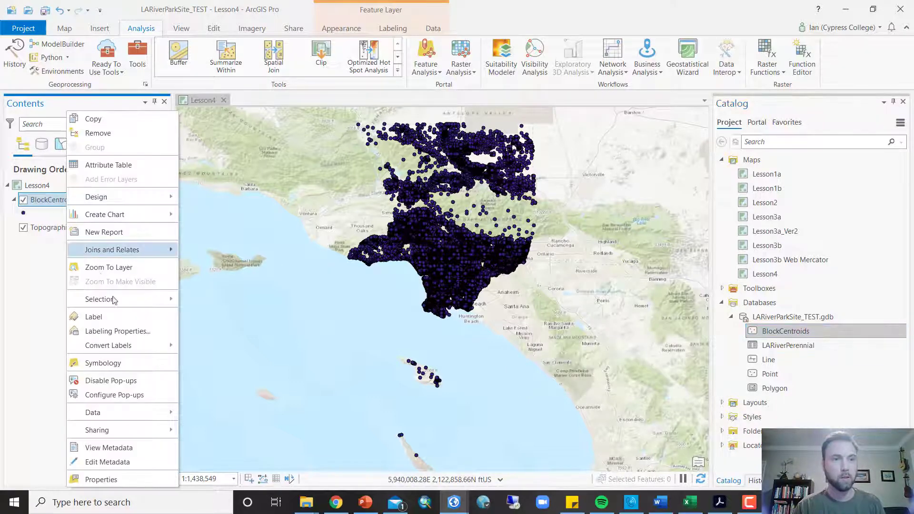
pyautogui.click(101, 479)
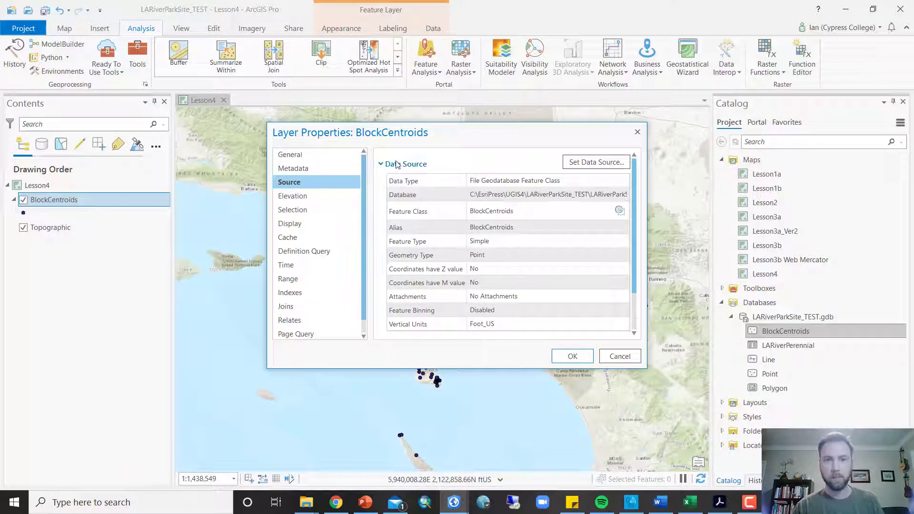
pyautogui.click(381, 165)
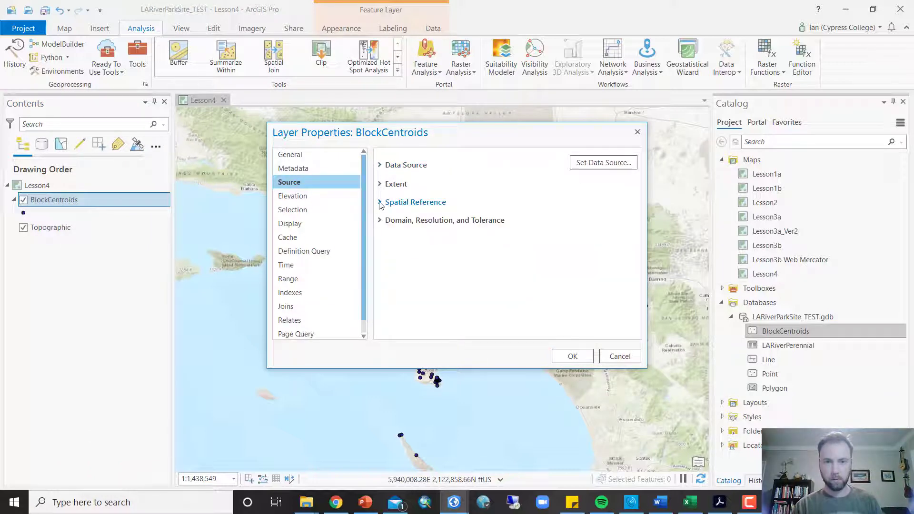
pyautogui.click(381, 203)
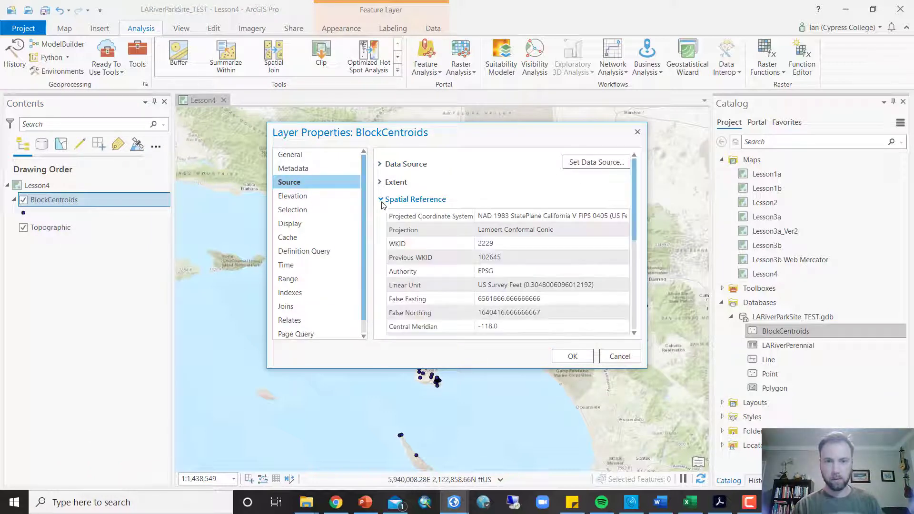
pyautogui.click(481, 217)
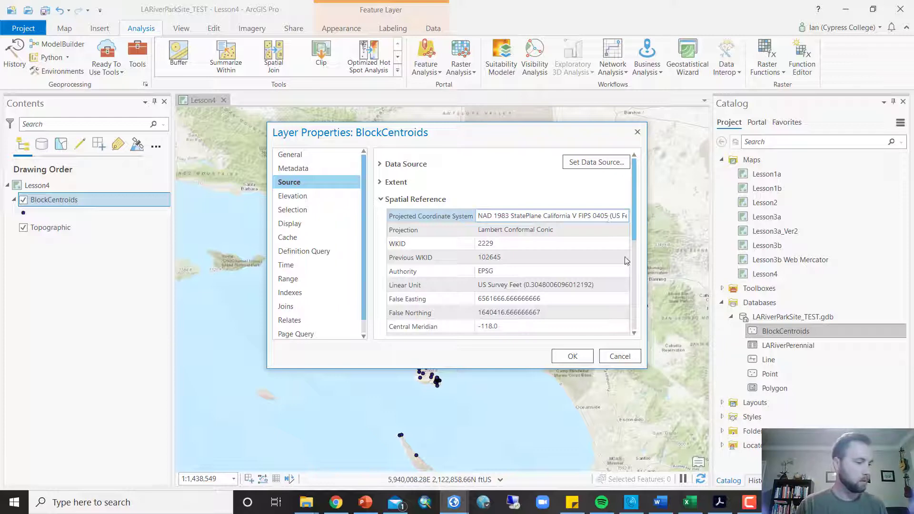
pyautogui.click(619, 357)
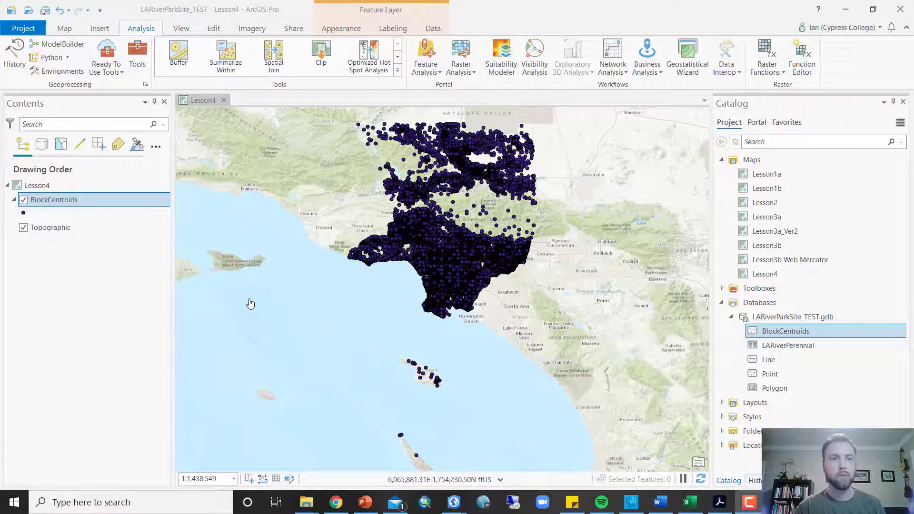
# - Open the Lesson4 map's coordinate system properties and review the favorite and available XY coordinate systems
pyautogui.click(50, 185)
pyautogui.rightClick(50, 184)
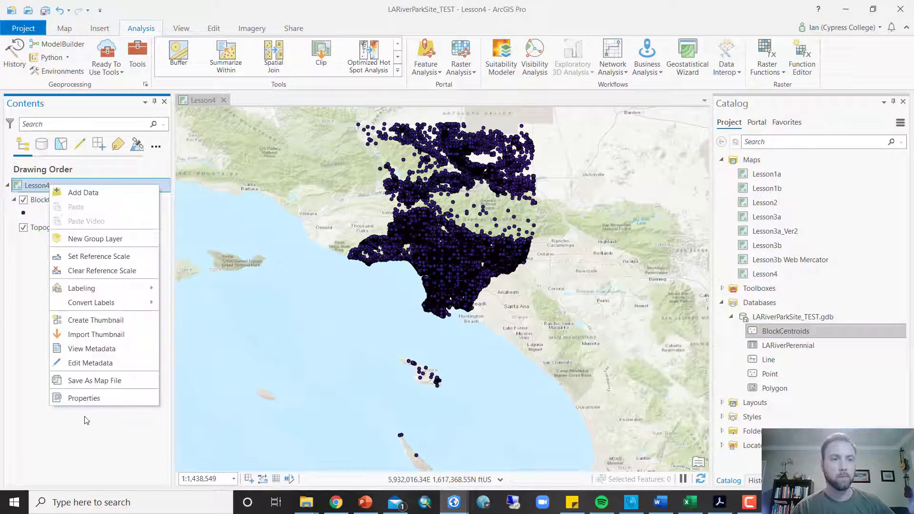
pyautogui.click(86, 402)
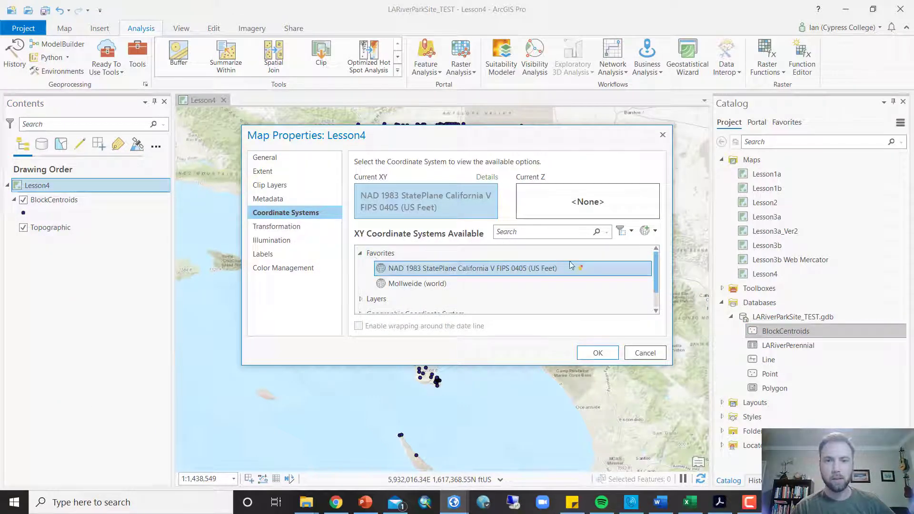
pyautogui.scroll(-1, 435, 277)
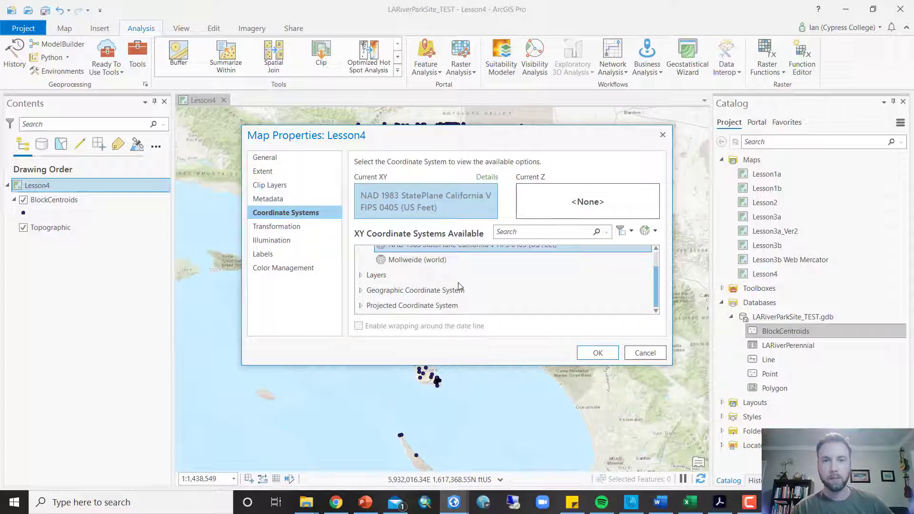
pyautogui.scroll(1, 431, 281)
pyautogui.click(428, 284)
pyautogui.scroll(-1, 433, 285)
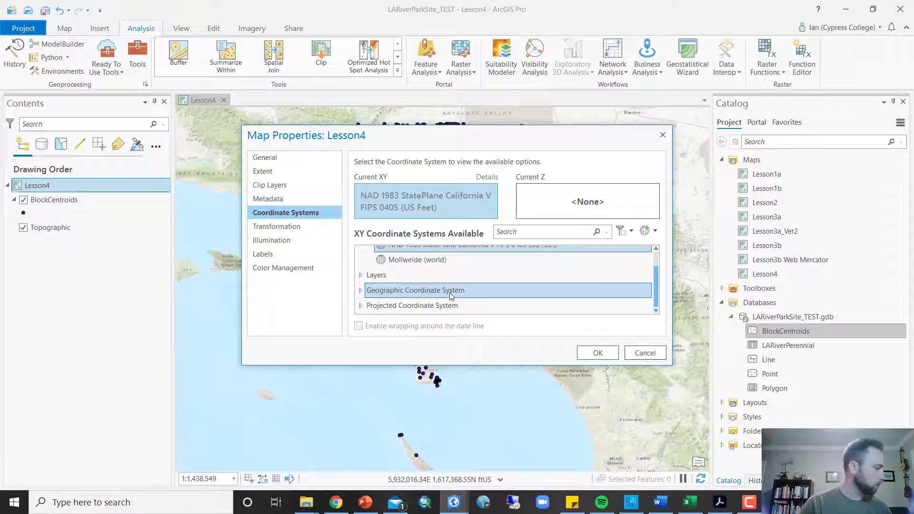
# - Search the XY coordinate systems for "california" and browse the projected State Plane NAD 1983 (US Feet) systems
pyautogui.click(550, 231)
pyautogui.write('california')
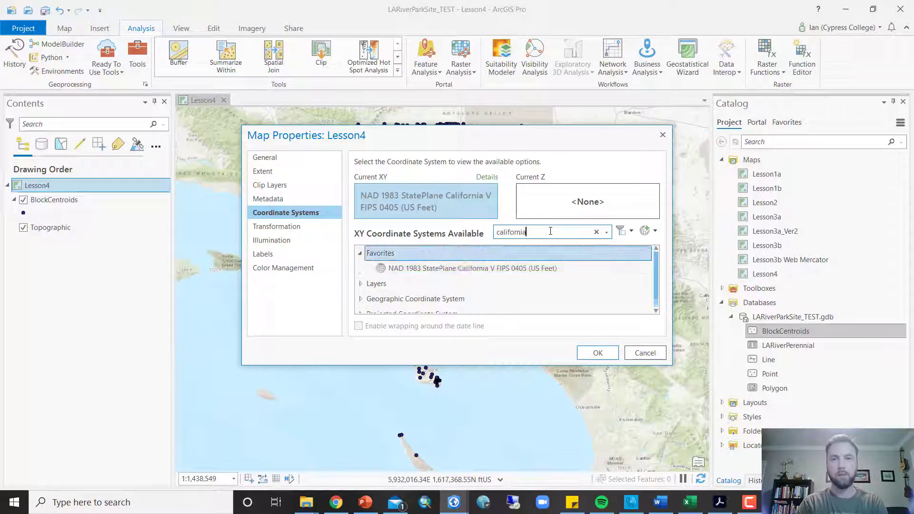
pyautogui.scroll(-1, 405, 305)
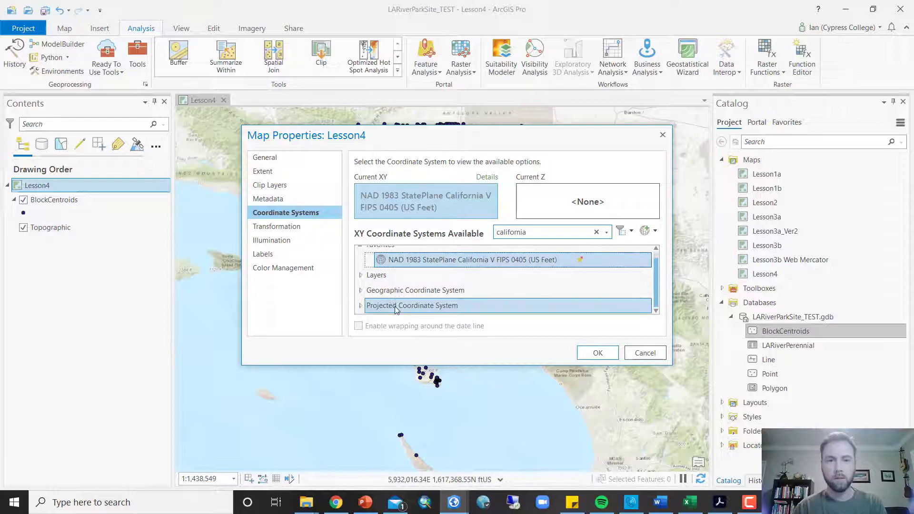
pyautogui.doubleClick(395, 307)
pyautogui.doubleClick(393, 294)
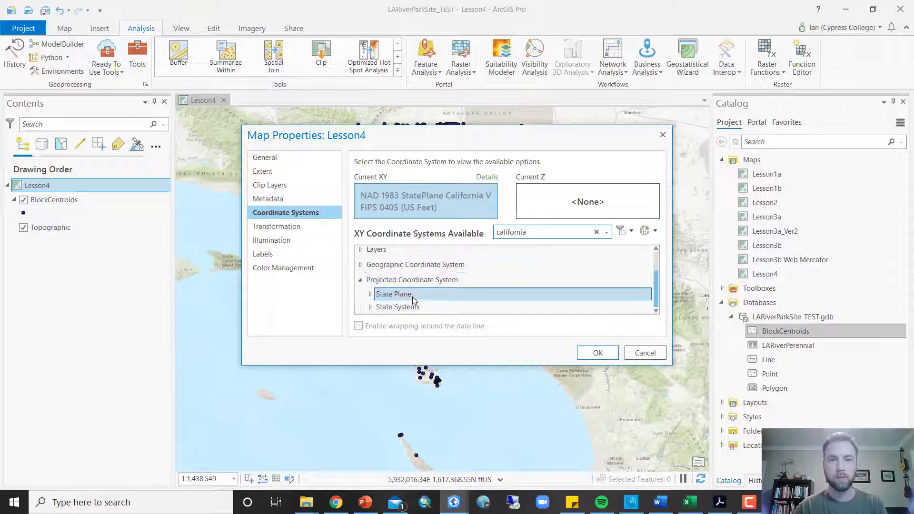
pyautogui.scroll(-1, 471, 298)
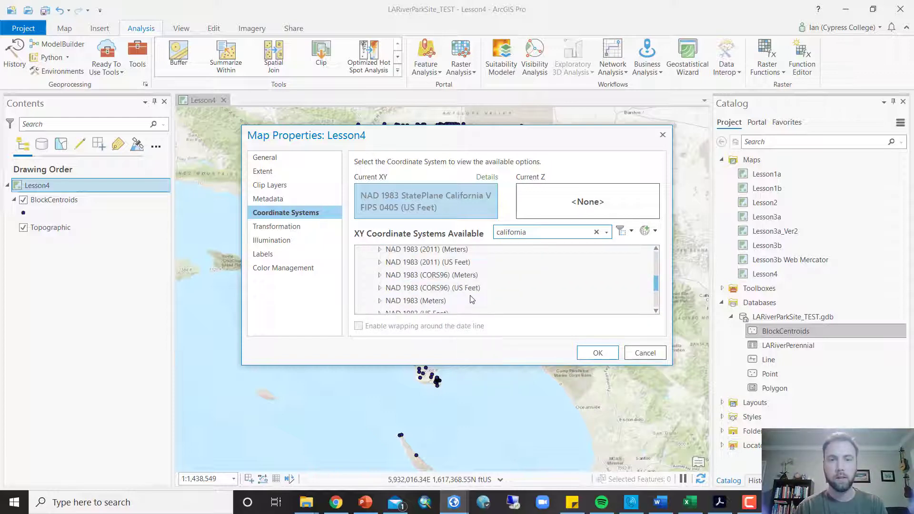
pyautogui.scroll(-1, 471, 300)
pyautogui.click(439, 287)
pyautogui.doubleClick(439, 286)
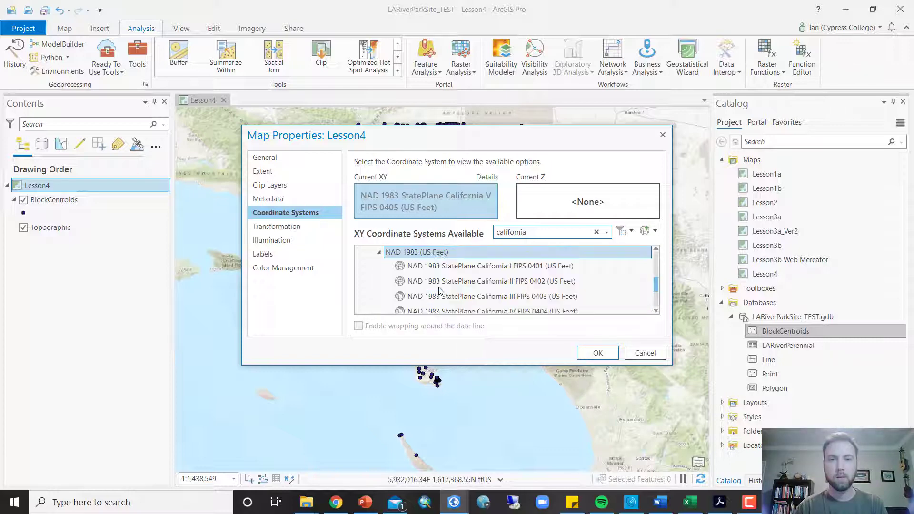
pyautogui.scroll(-2, 559, 304)
pyautogui.scroll(-1, 558, 300)
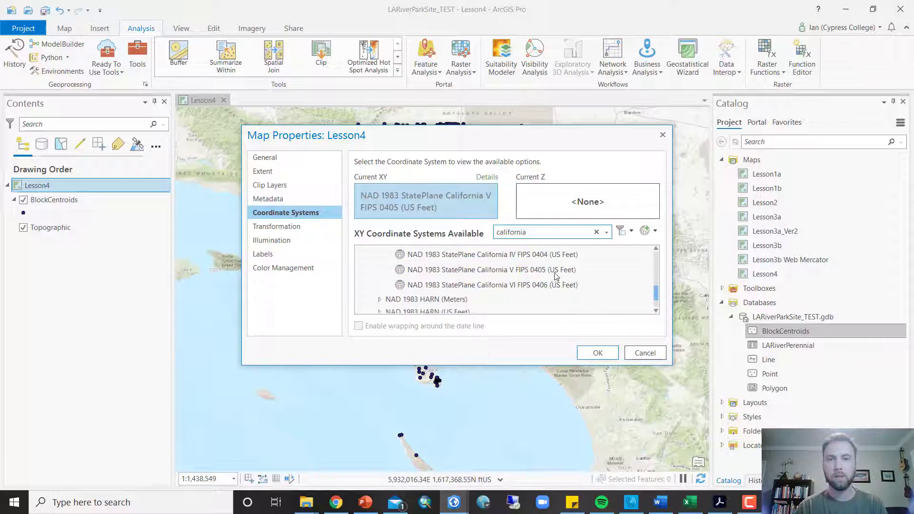
# - Add NAD 1983 StatePlane California V FIPS 0405 (US Feet) to the favorites, review the favorites list, and cancel the map properties
pyautogui.click(556, 272)
pyautogui.rightClick(556, 272)
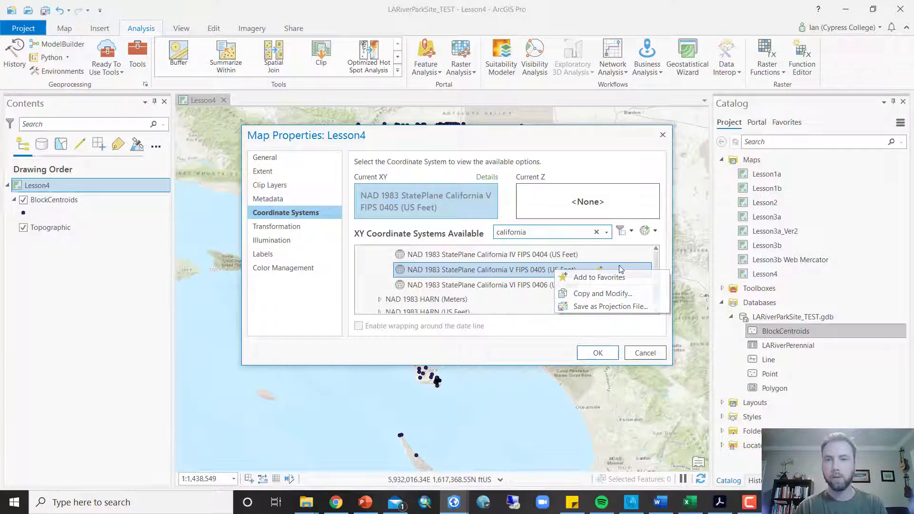
pyautogui.click(604, 277)
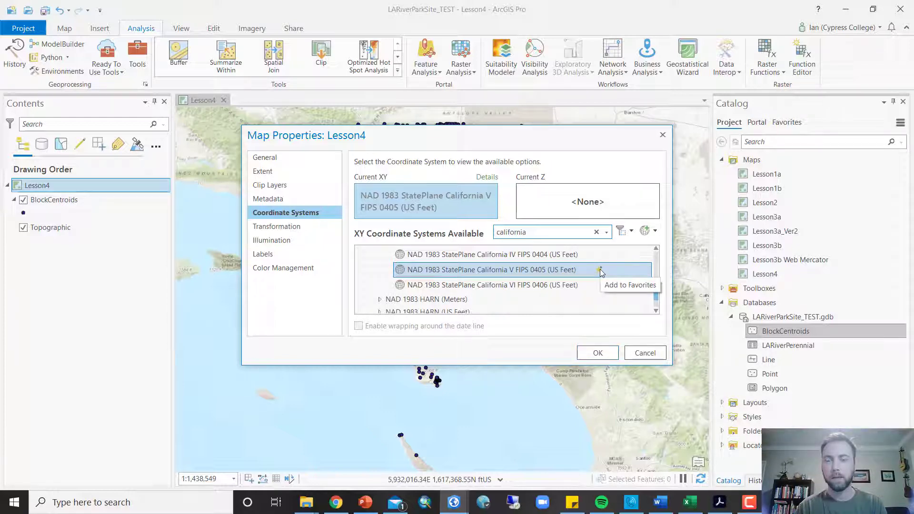
pyautogui.scroll(5, 591, 305)
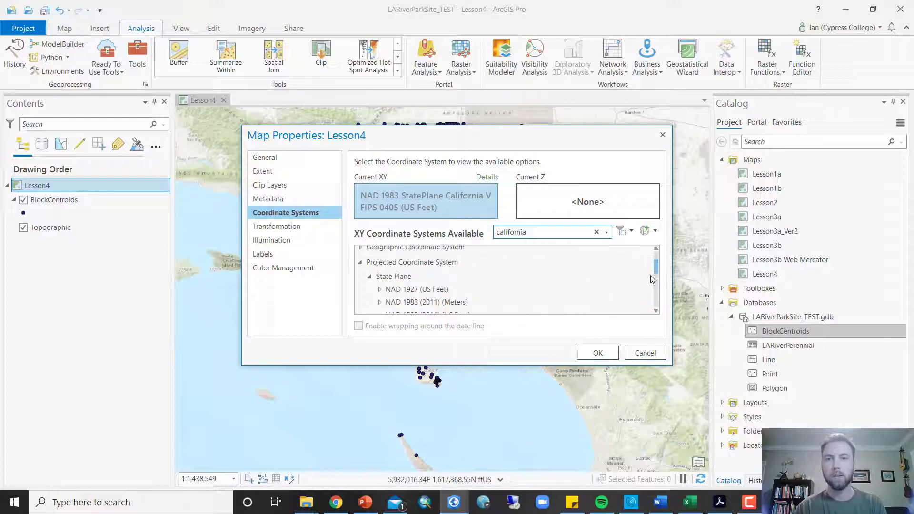
pyautogui.scroll(3, 655, 268)
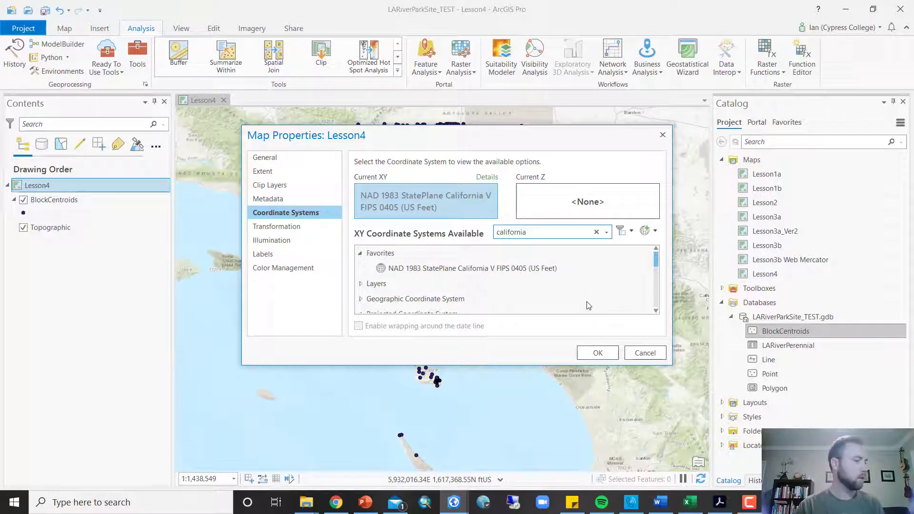
pyautogui.click(646, 355)
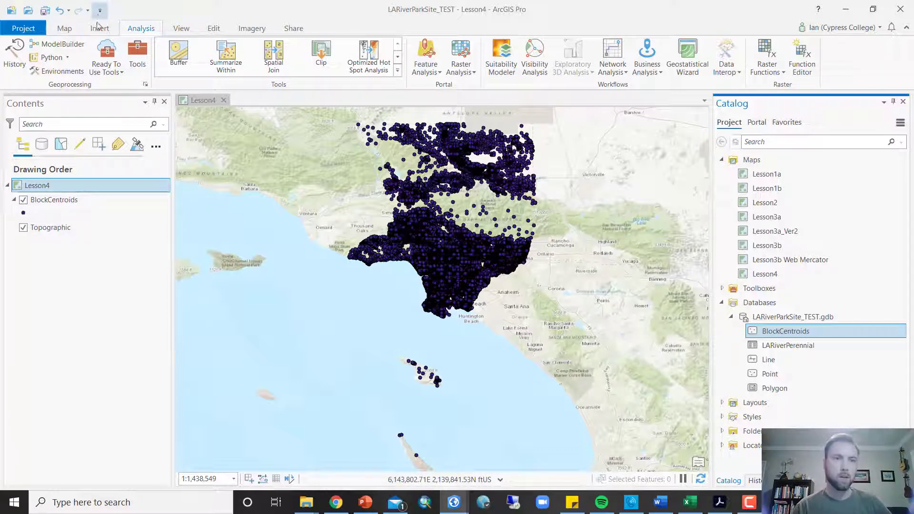
# - Review the geoprocessing history, examining the run details of the earlier Project, Copy Features and Summary Statistics entries
pyautogui.click(18, 56)
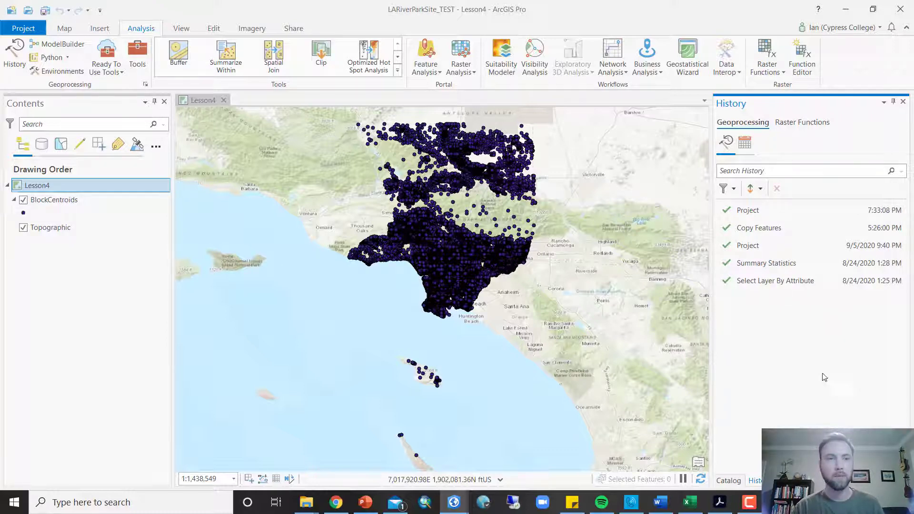
pyautogui.click(781, 246)
pyautogui.moveTo(780, 247)
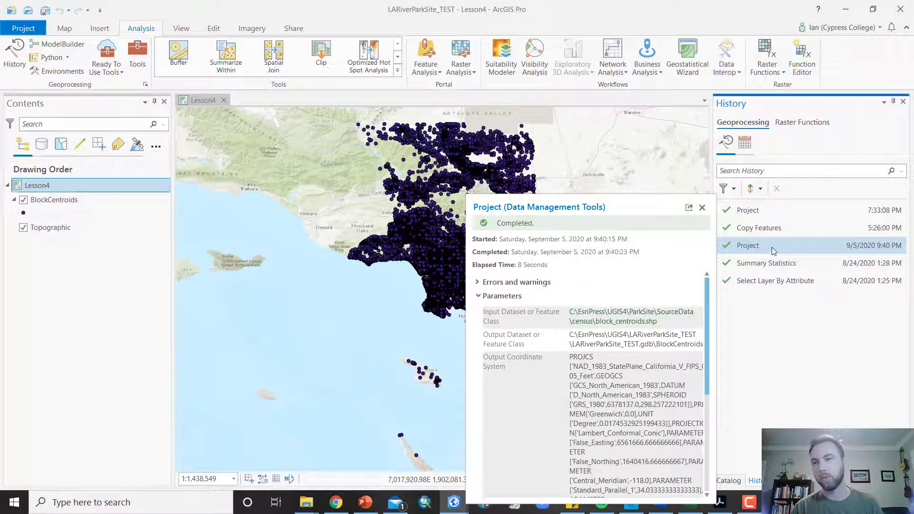
pyautogui.keyDown('ctrl'); pyautogui.click(786, 234); pyautogui.keyUp('ctrl')
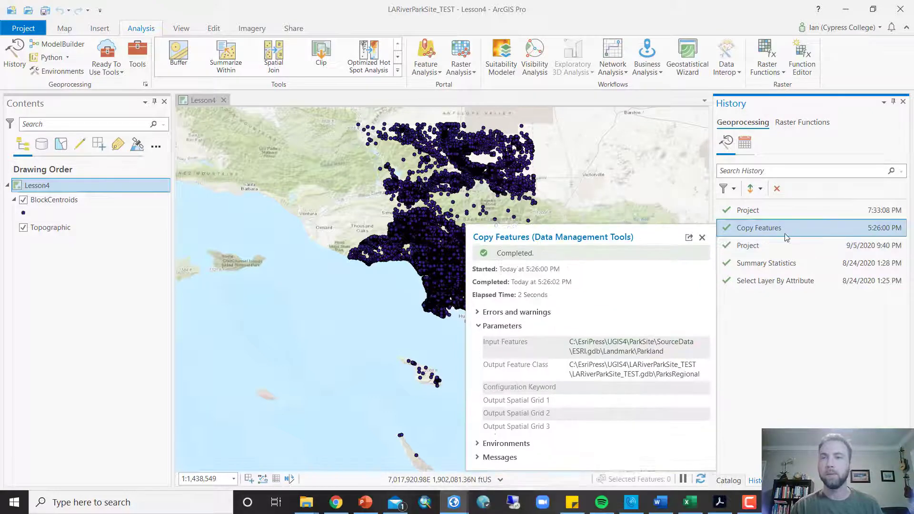
pyautogui.click(815, 367)
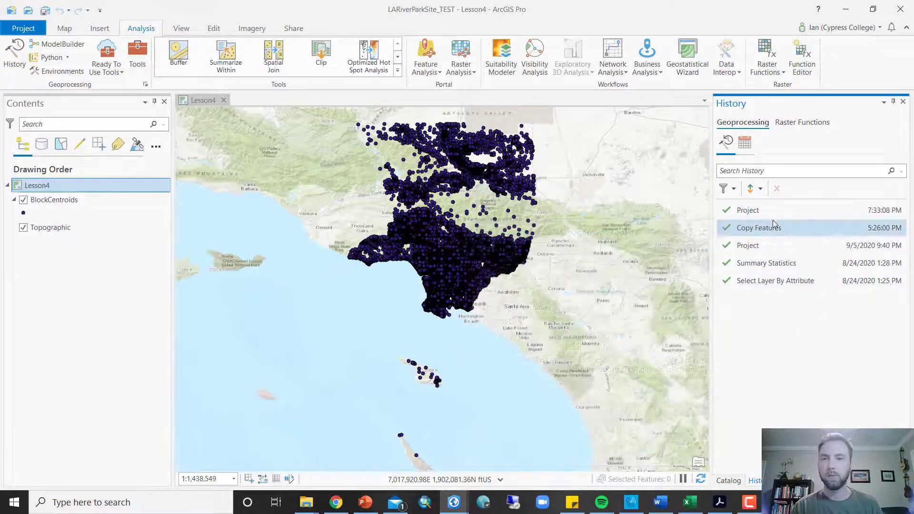
pyautogui.moveTo(758, 286)
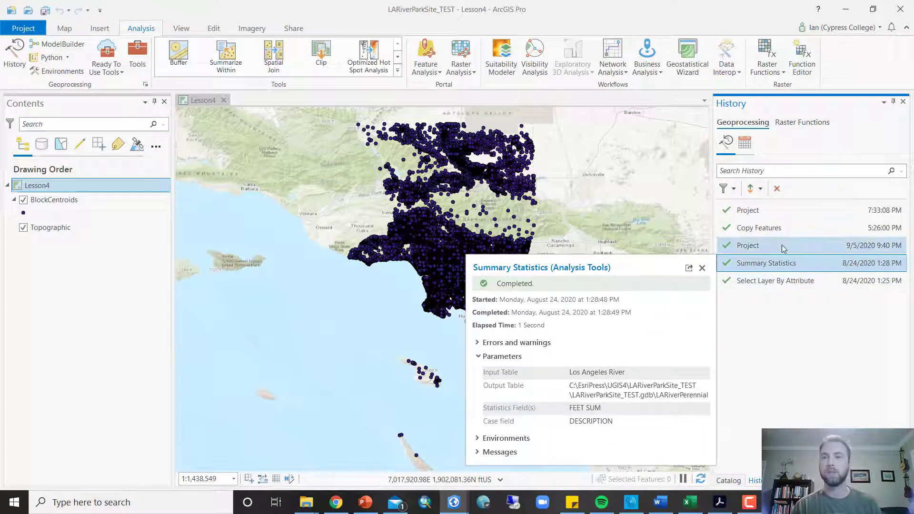
pyautogui.moveTo(765, 246)
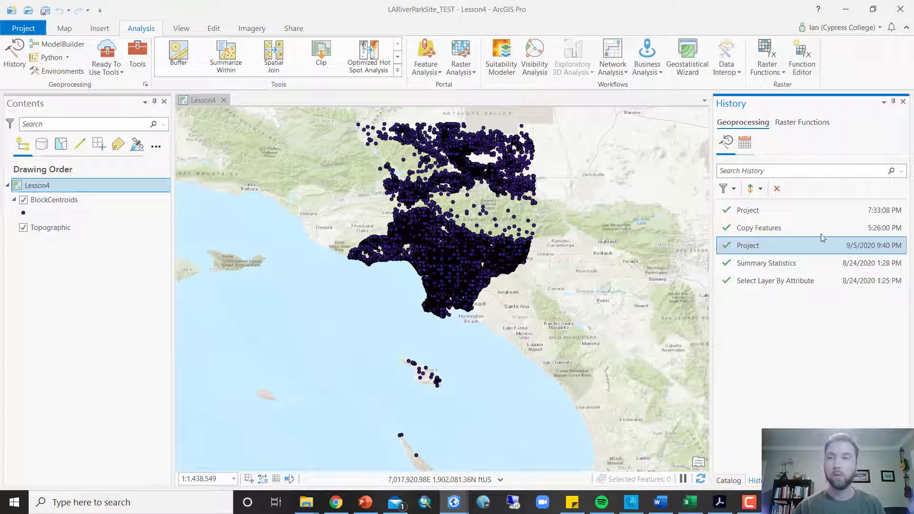
pyautogui.click(787, 230)
pyautogui.click(803, 349)
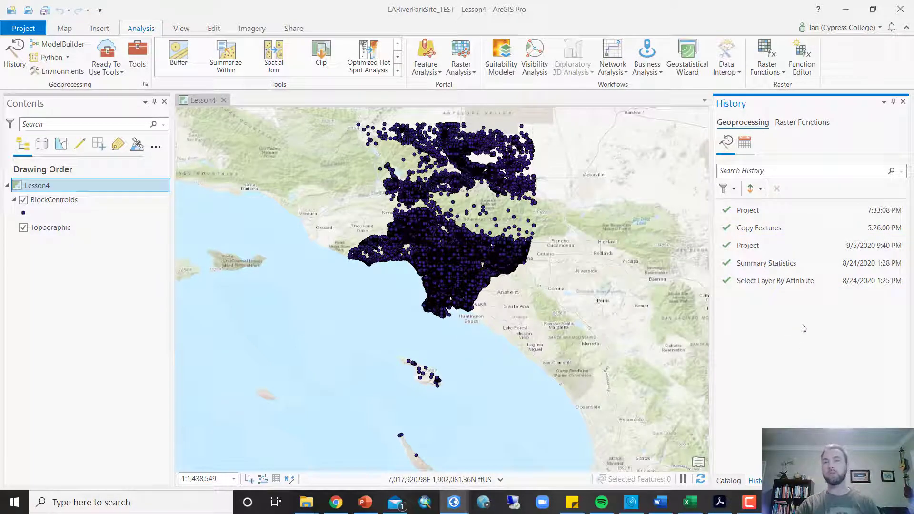
# - Reopen the Project tool from its 9/5/2020 history entry, leave the tool, and return to the geoprocessing history
pyautogui.doubleClick(768, 250)
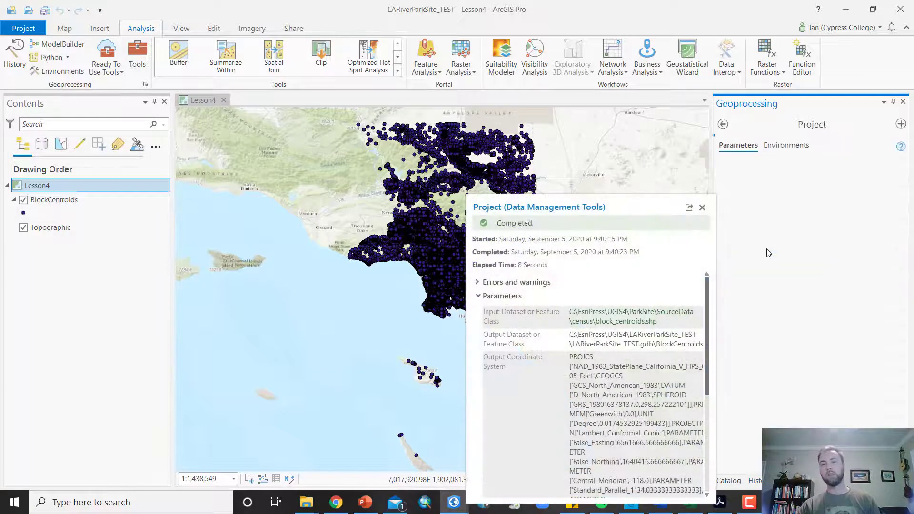
pyautogui.click(723, 125)
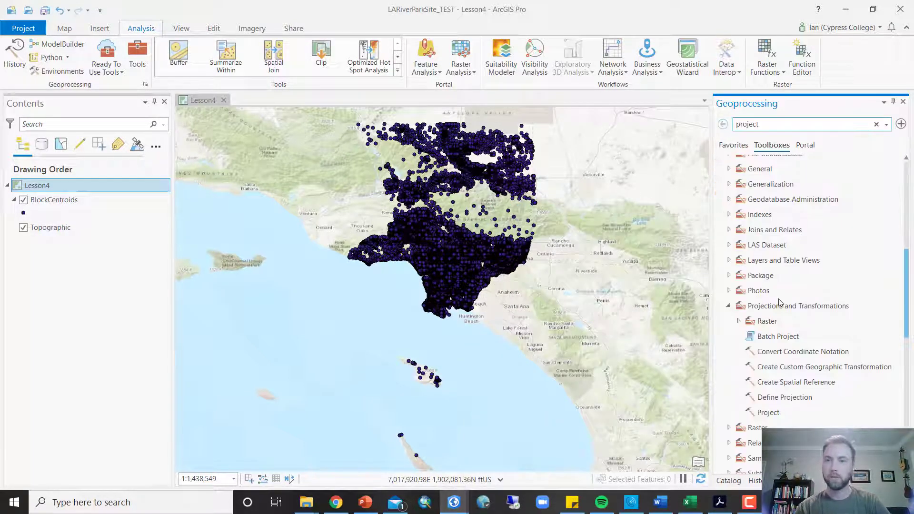
pyautogui.click(754, 480)
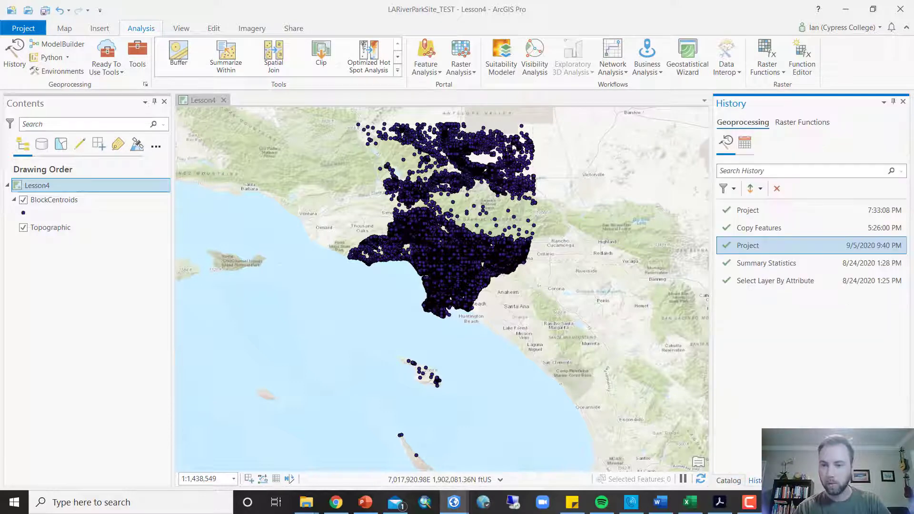
# - Reopen the Summary Statistics tool from its 8/24/2020 history entry, leave the tool, and return to the geoprocessing history
pyautogui.doubleClick(777, 264)
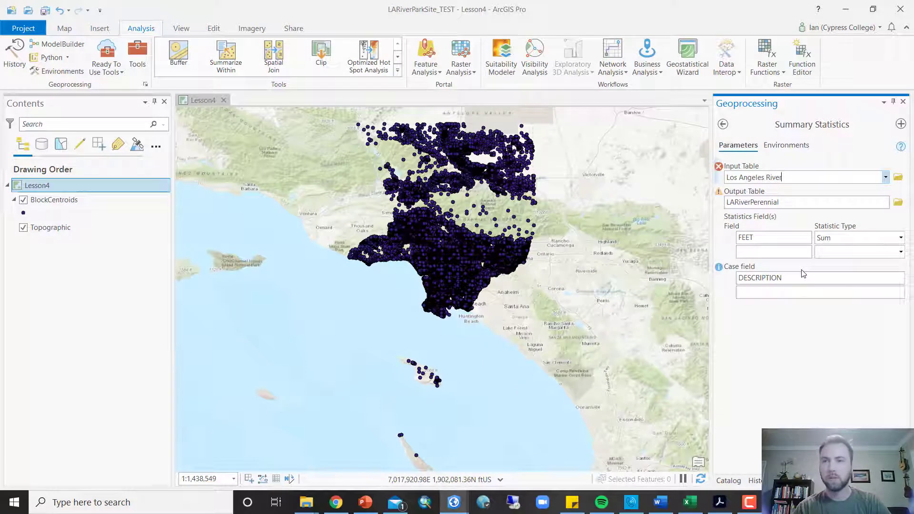
pyautogui.click(723, 125)
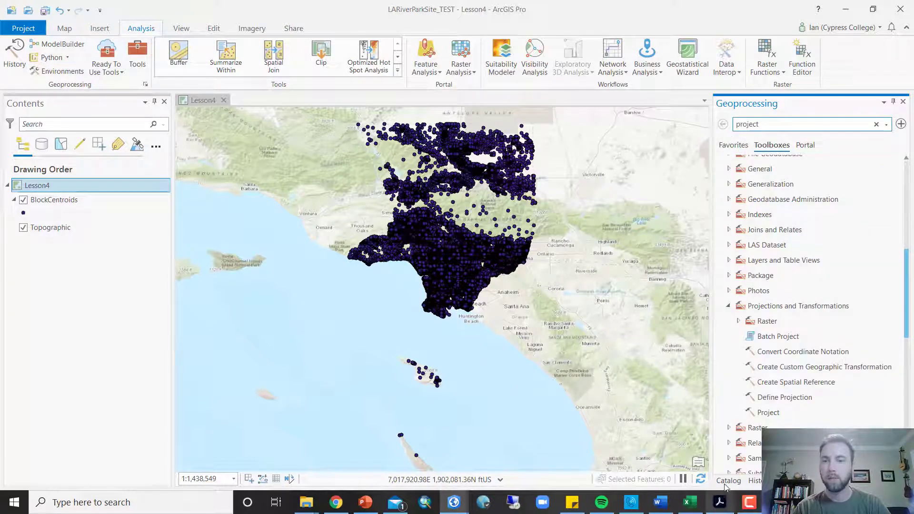
pyautogui.click(757, 481)
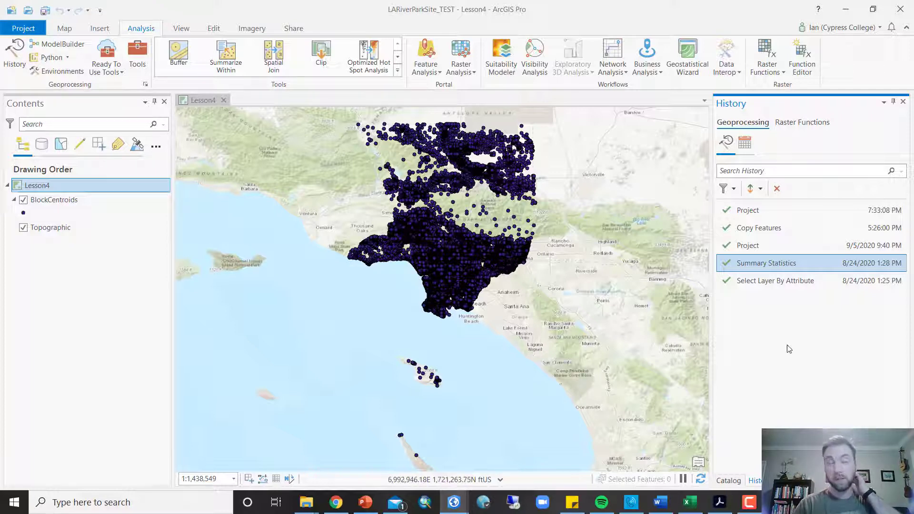
# - Close the geoprocessing history and the toolbox list to return to the project catalog
pyautogui.moveTo(861, 251)
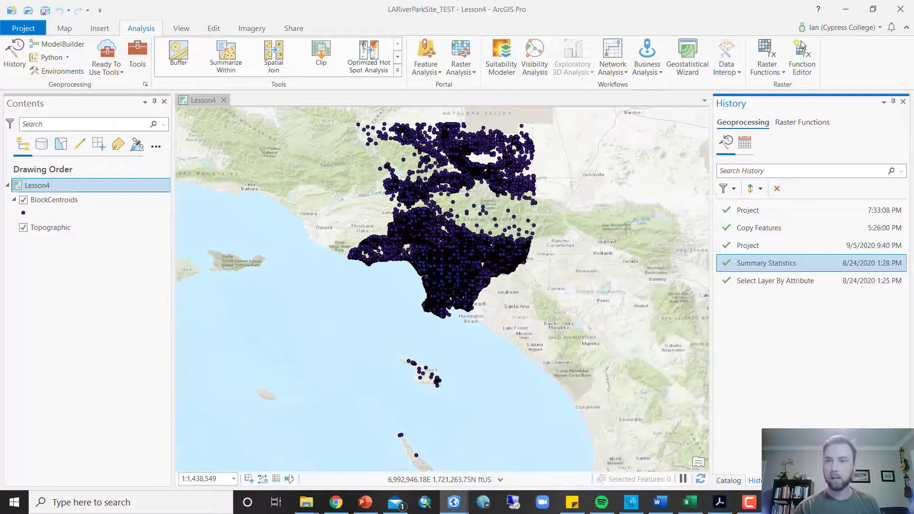
pyautogui.click(903, 102)
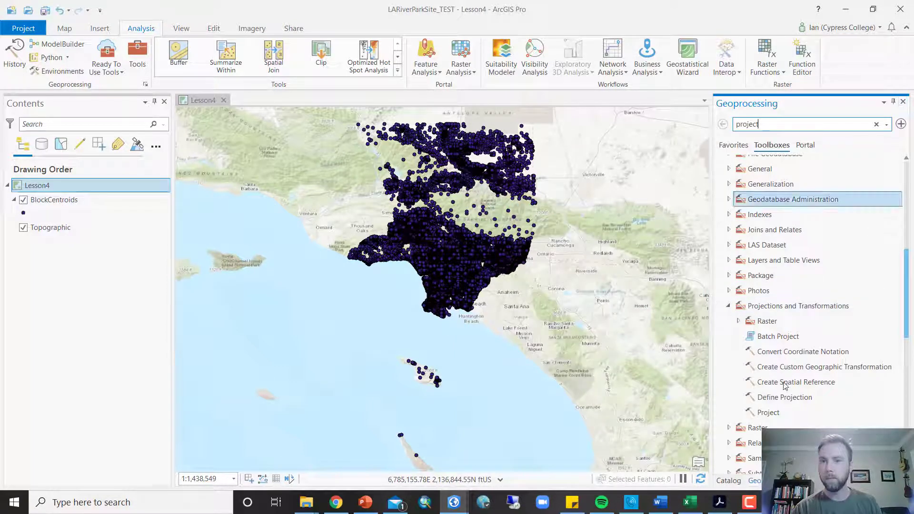
pyautogui.click(903, 102)
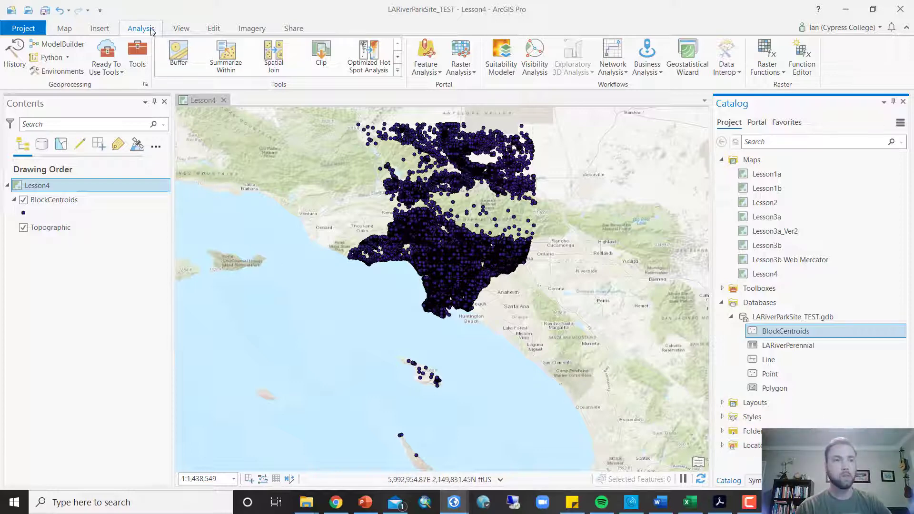
# - Open the geoprocessing environment settings, enlarge the dialog, and review the workspace, output coordinate, extent, raster analysis and geodatabase options
pyautogui.click(74, 72)
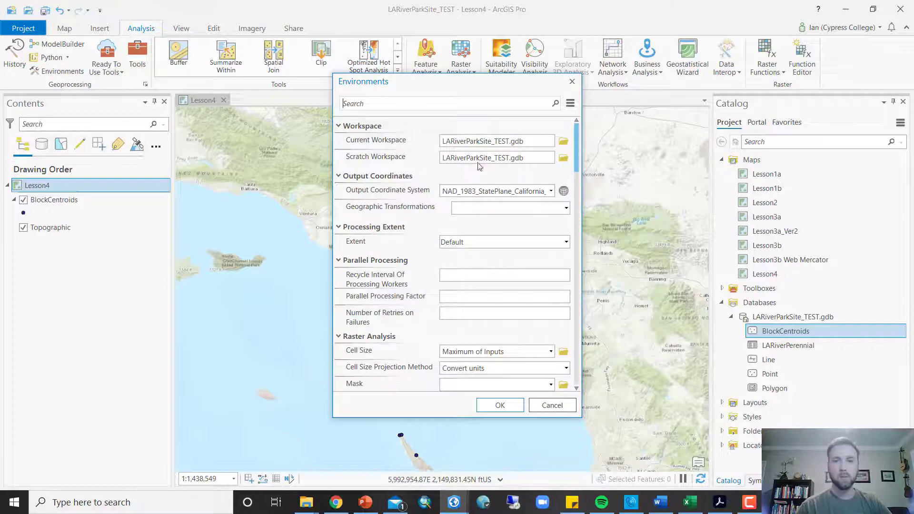
pyautogui.moveTo(580, 416); pyautogui.dragTo(598, 422)
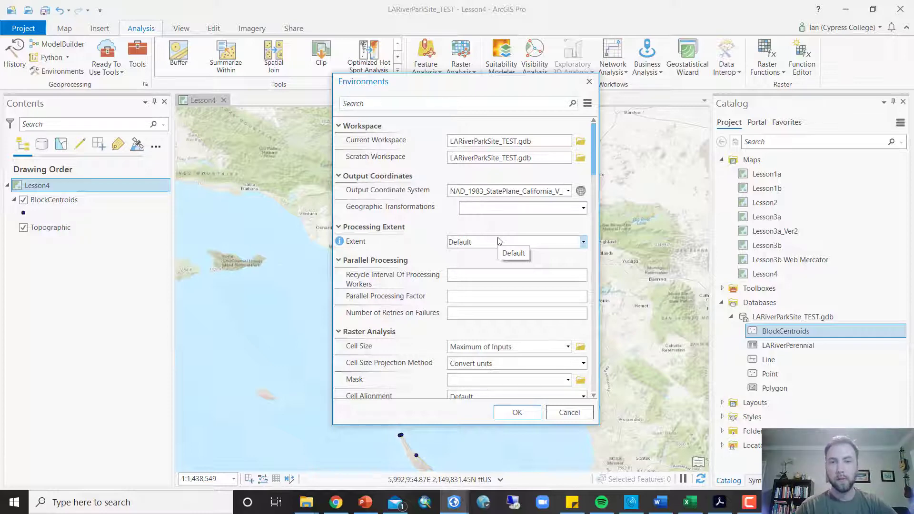
pyautogui.scroll(-2, 489, 343)
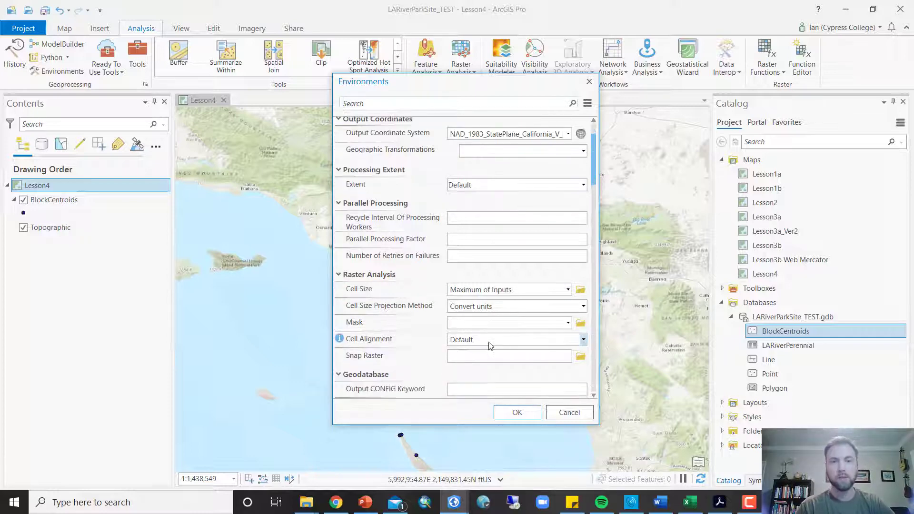
pyautogui.scroll(-1, 485, 342)
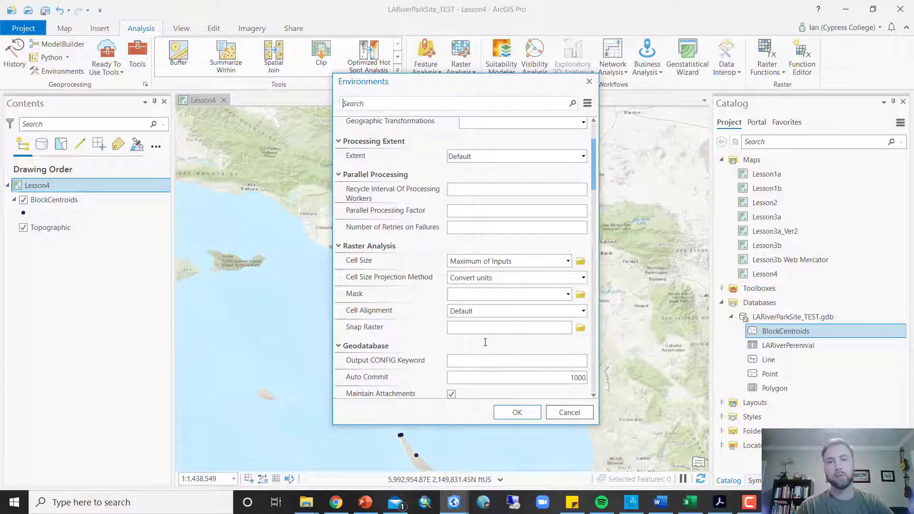
pyautogui.click(567, 261)
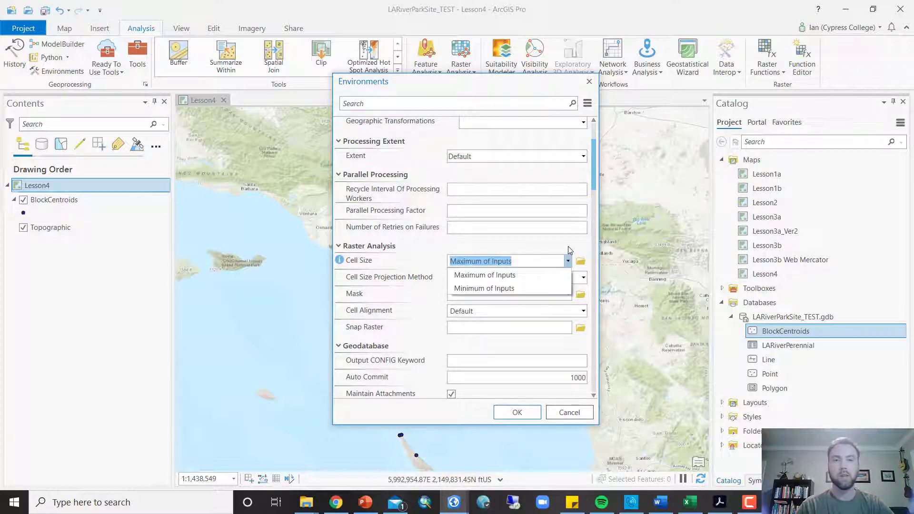
pyautogui.click(568, 244)
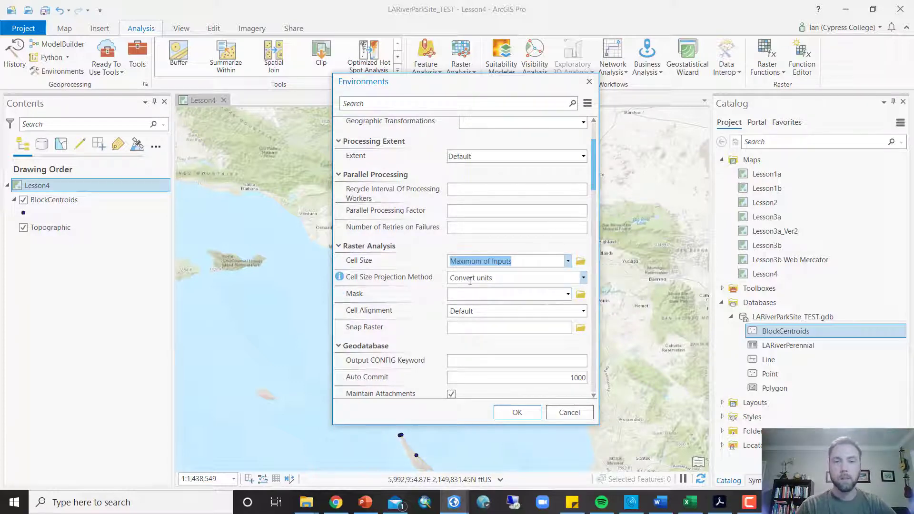
pyautogui.click(447, 349)
pyautogui.click(391, 347)
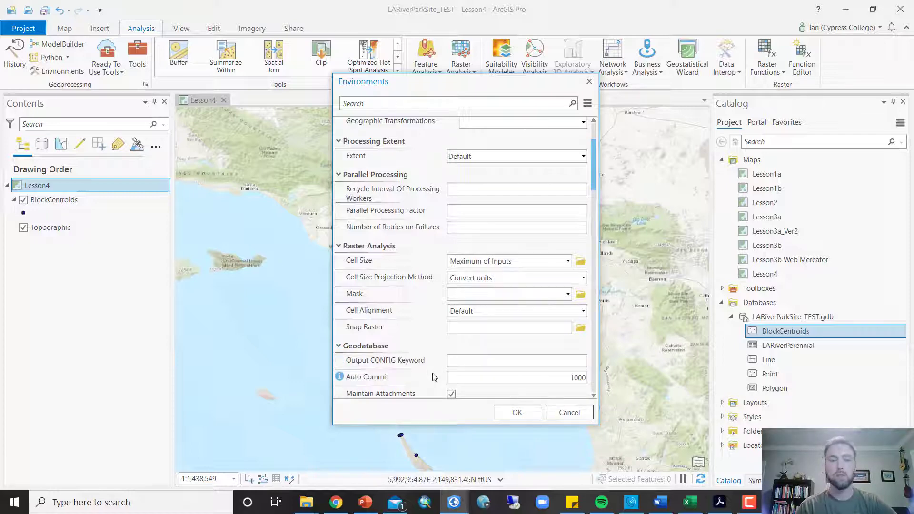
pyautogui.scroll(-1, 433, 377)
pyautogui.scroll(-3, 447, 333)
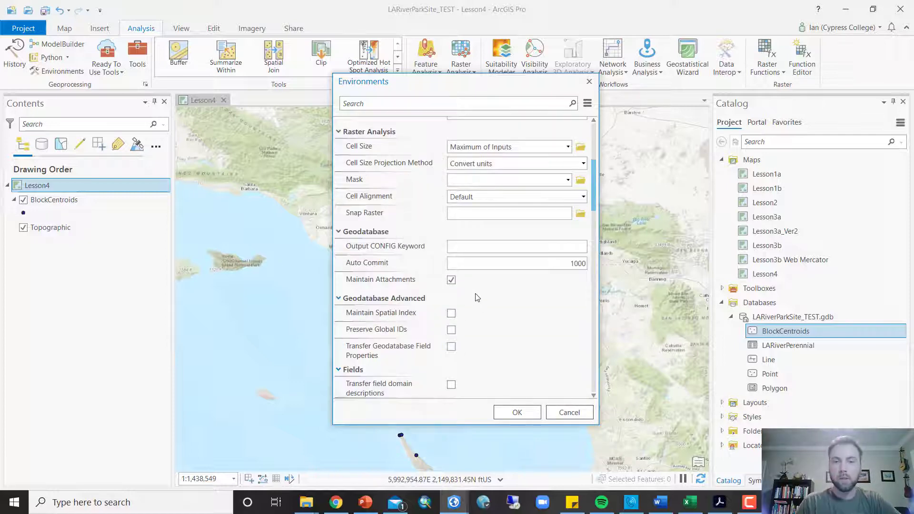
pyautogui.scroll(-3, 477, 303)
pyautogui.scroll(10, 479, 299)
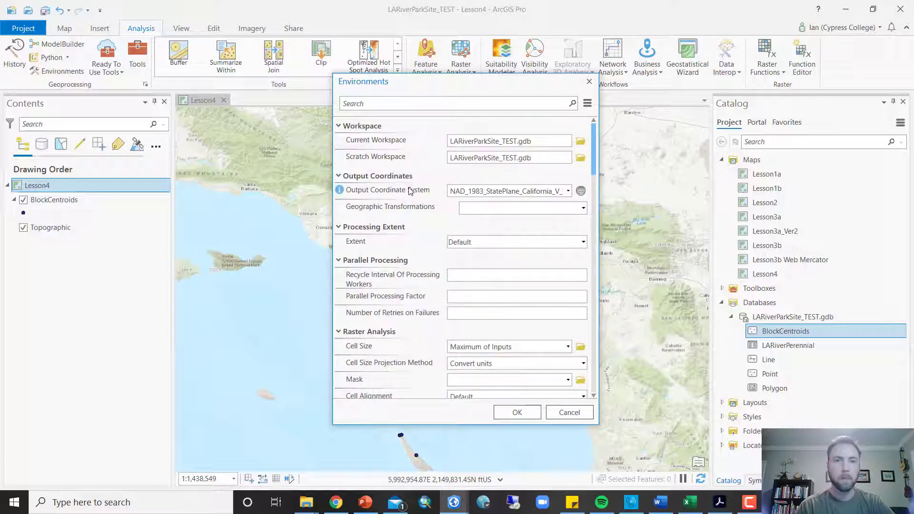
# - Set the environment's output coordinate system to match the BlockCentroids layer and apply the settings
pyautogui.moveTo(486, 191)
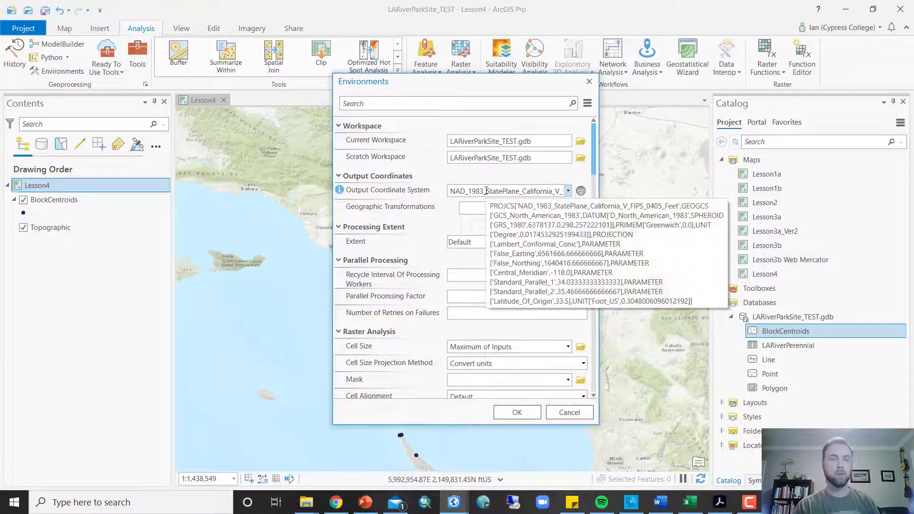
pyautogui.click(568, 191)
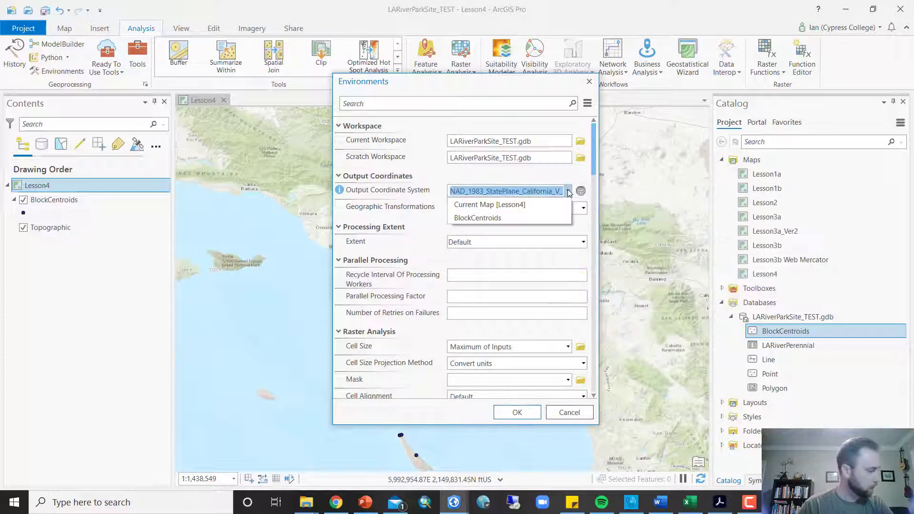
pyautogui.click(501, 219)
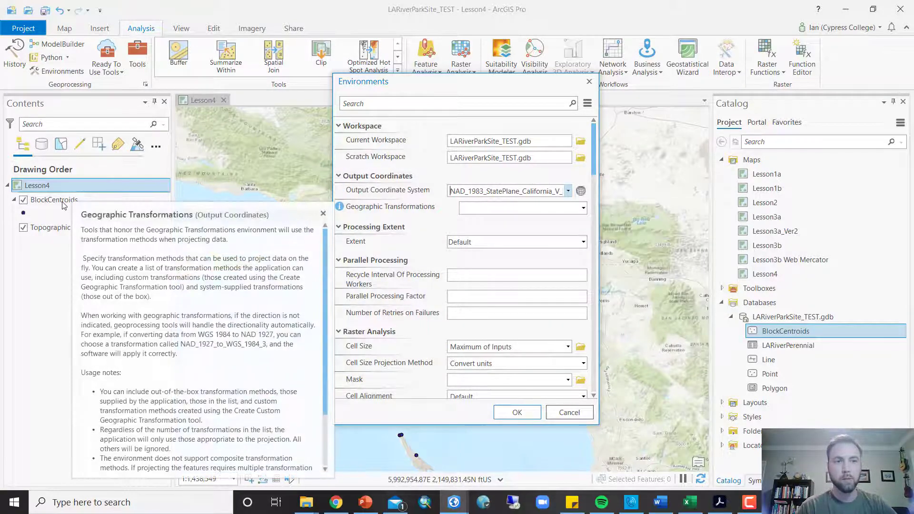
pyautogui.click(568, 192)
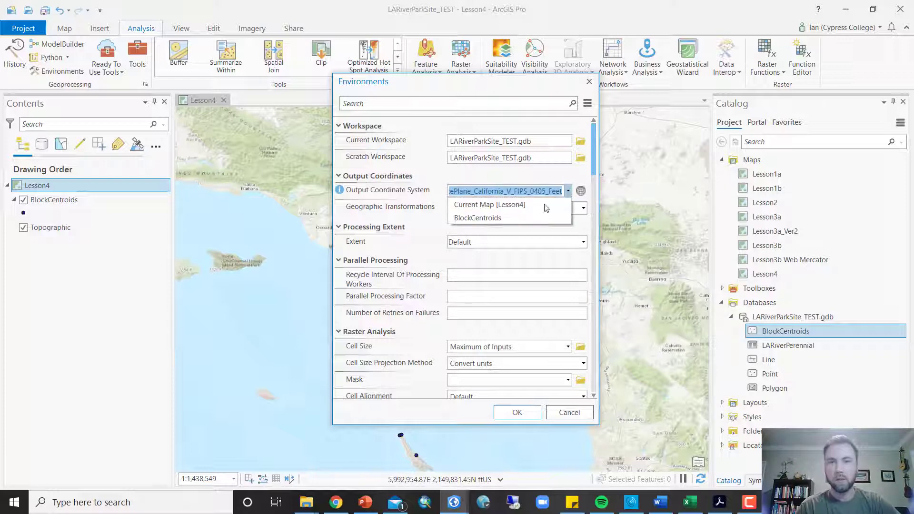
pyautogui.click(493, 216)
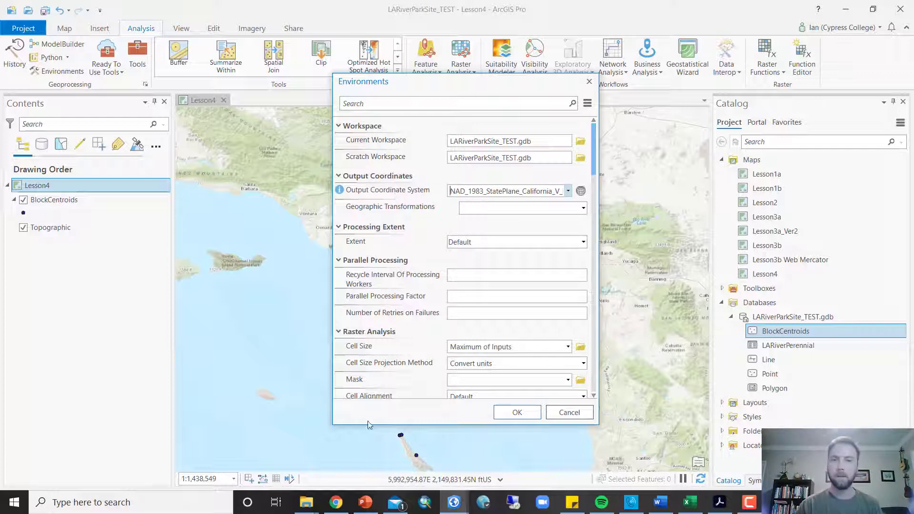
pyautogui.click(518, 412)
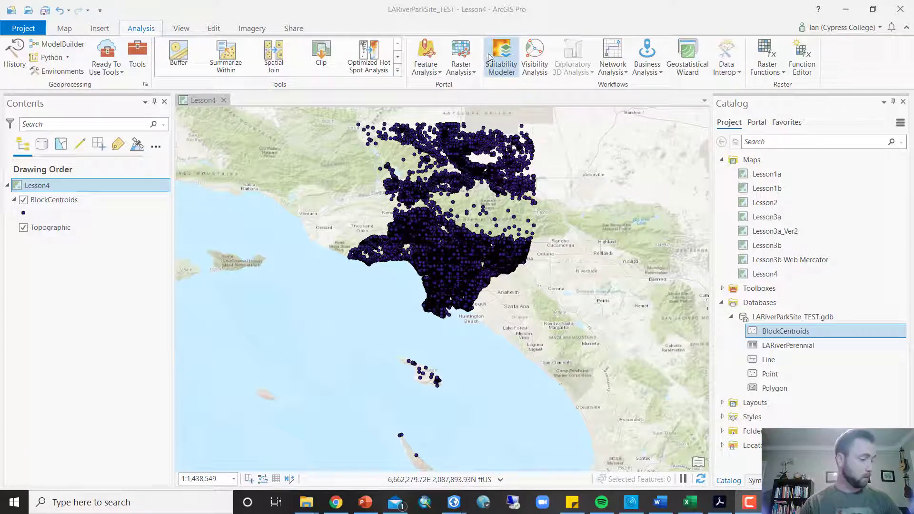
# - Search the geoprocessing tools for "copy" and open the Copy tool from Data Management Tools
pyautogui.click(138, 63)
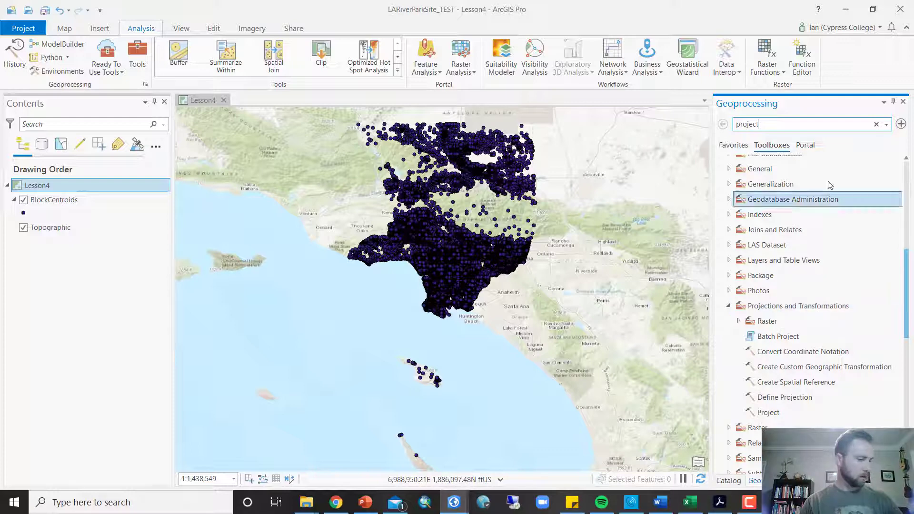
pyautogui.doubleClick(795, 126)
pyautogui.press('BackSpace')
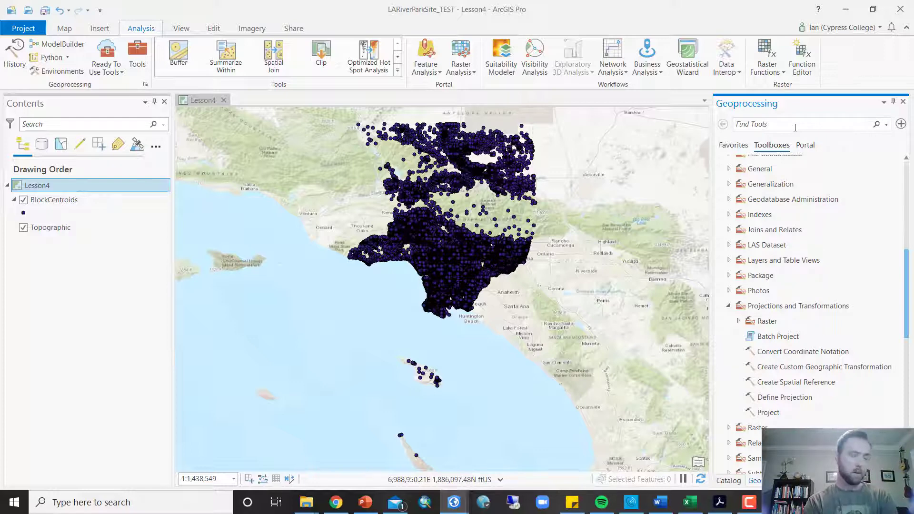
pyautogui.write('copy')
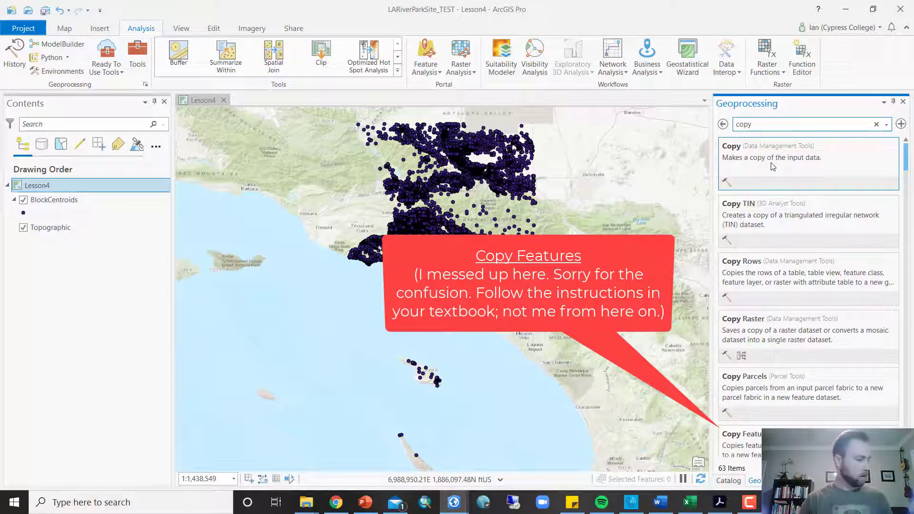
pyautogui.click(734, 151)
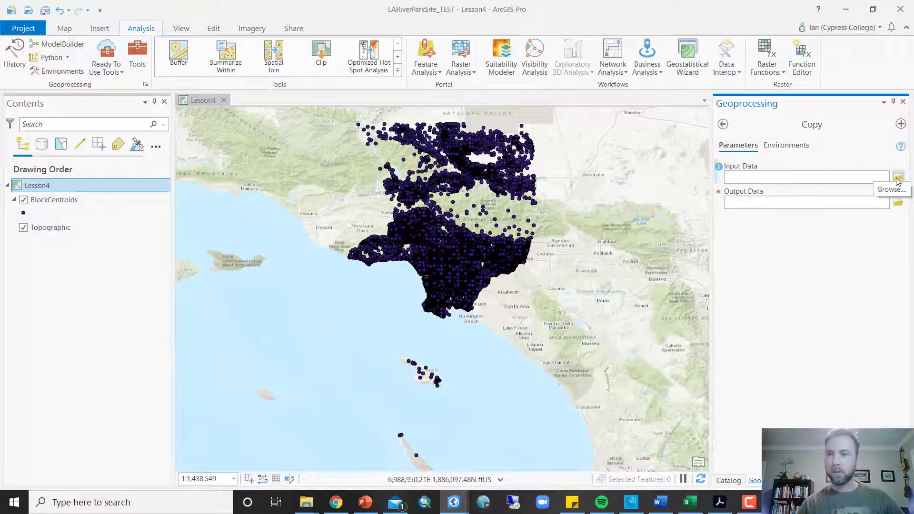
# - Set the Copy tool's input data to the Parkland feature class in the Landmark dataset of SourceData's ESRI.gdb
pyautogui.click(898, 179)
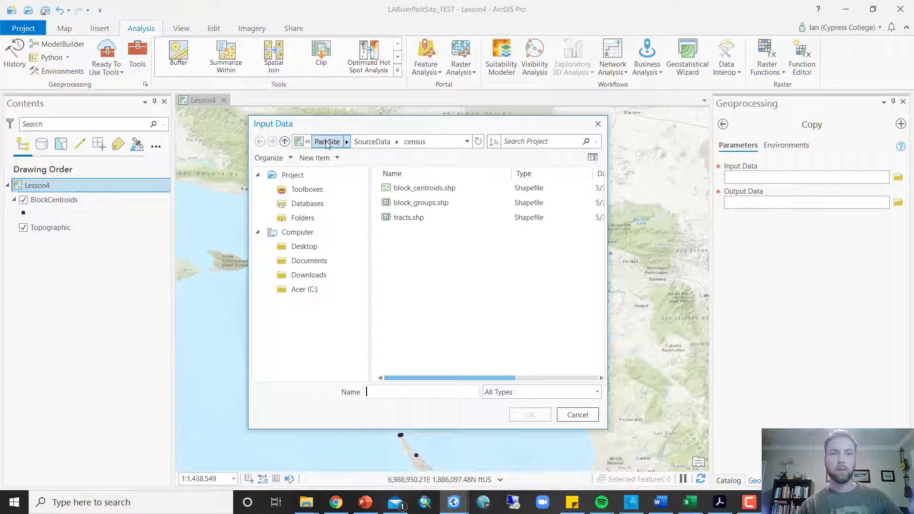
pyautogui.click(285, 141)
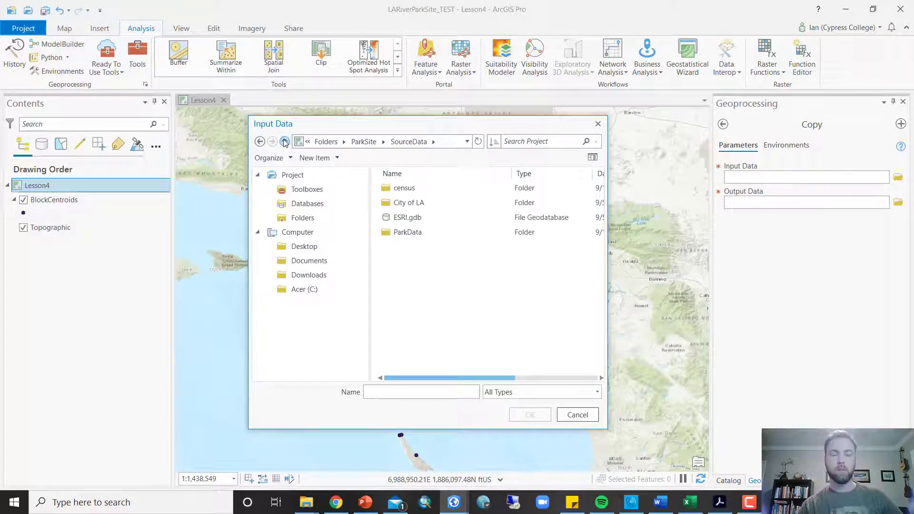
pyautogui.click(284, 142)
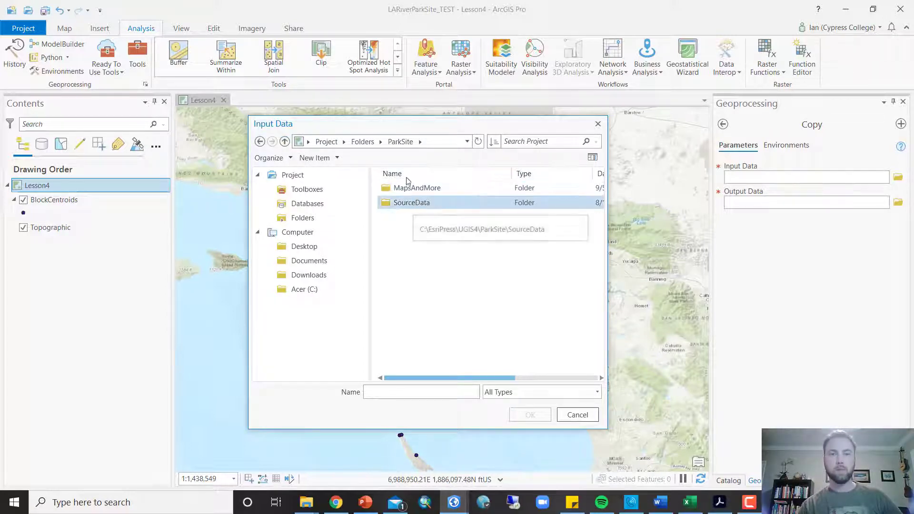
pyautogui.doubleClick(408, 204)
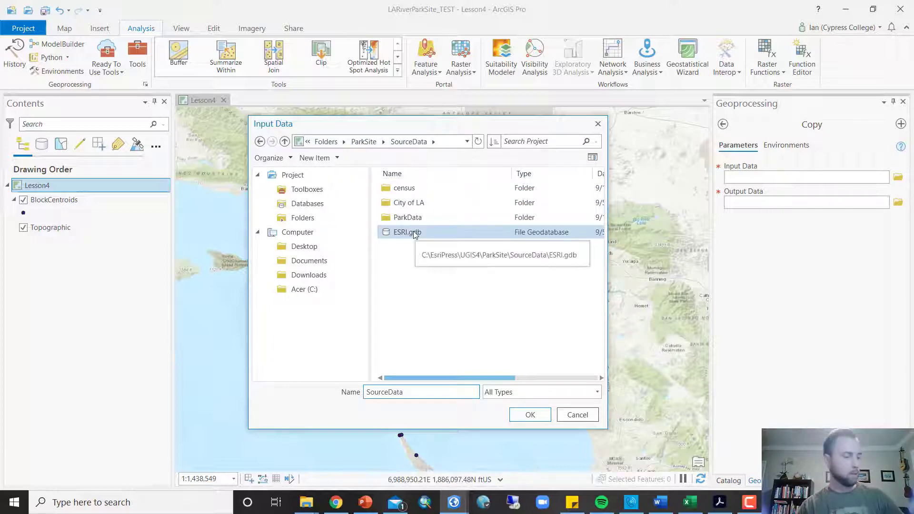
pyautogui.doubleClick(408, 232)
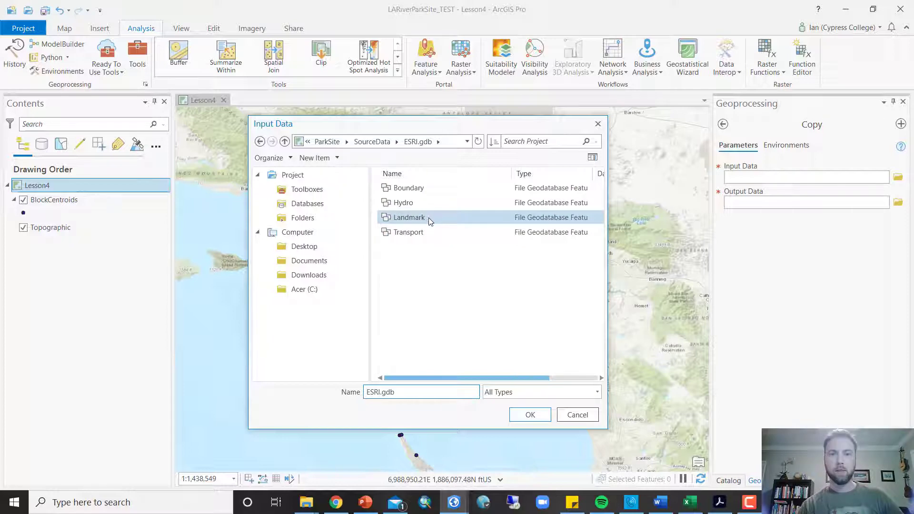
pyautogui.doubleClick(429, 219)
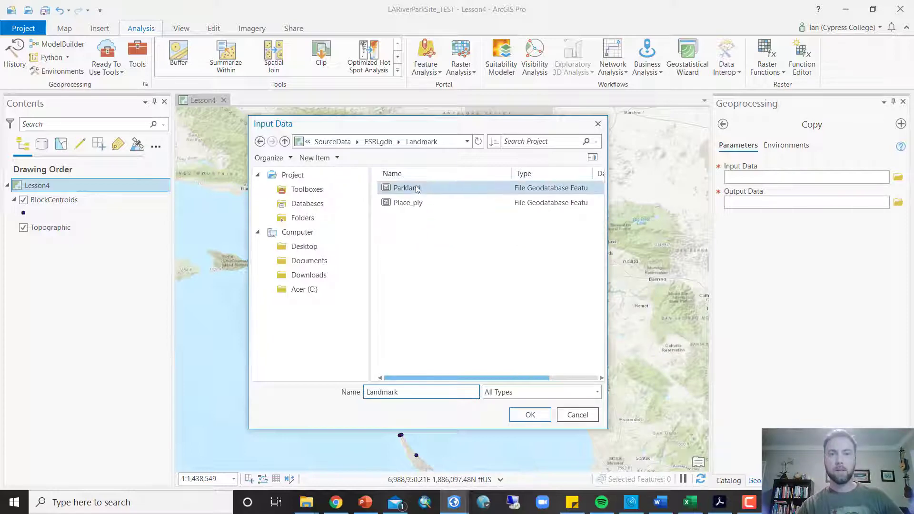
pyautogui.click(417, 188)
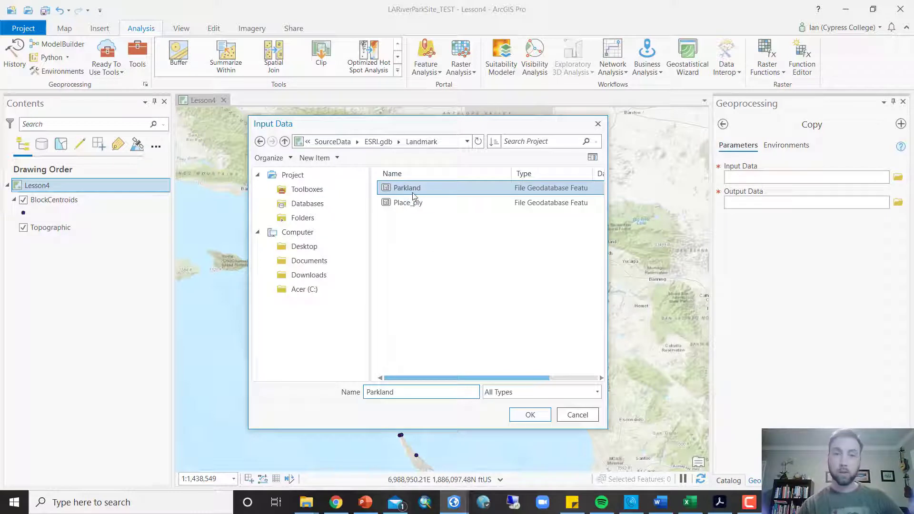
pyautogui.click(530, 415)
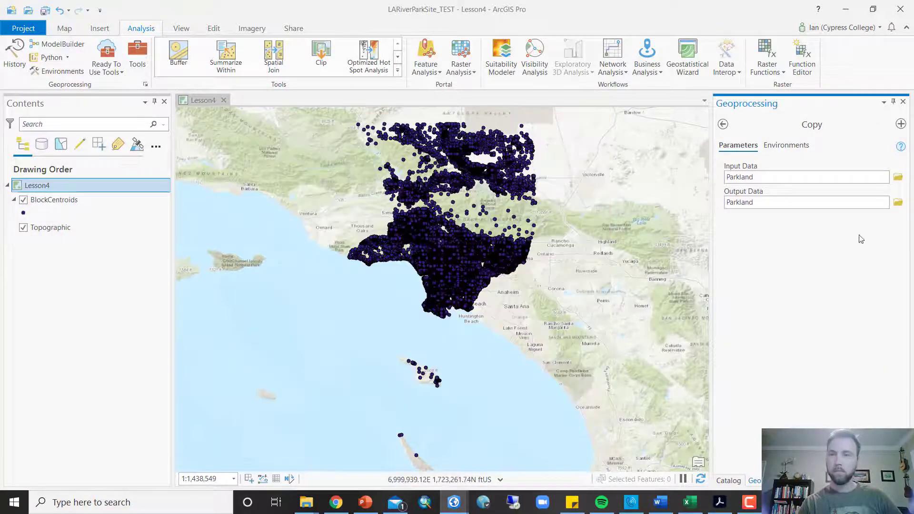
# - Name the Copy tool's output ParksRegional in LARiverParkSite_TEST.gdb and run the tool
pyautogui.click(814, 201)
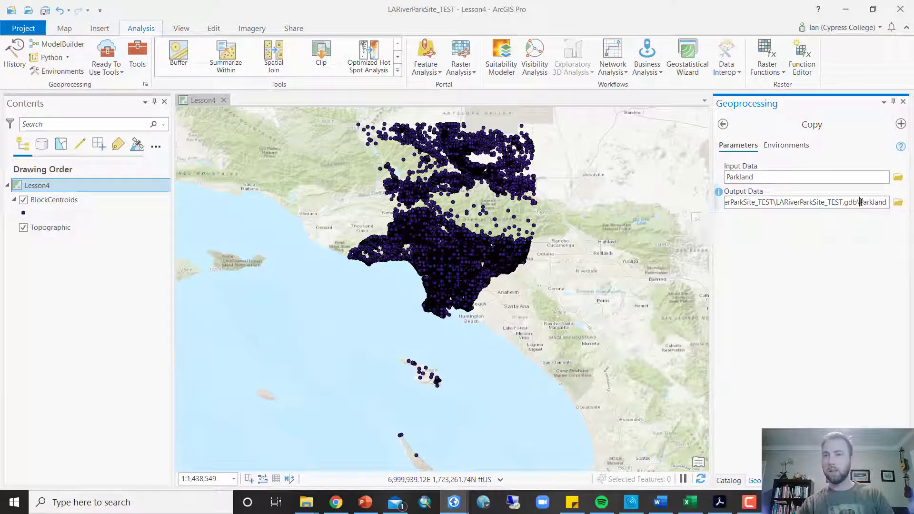
pyautogui.moveTo(860, 202); pyautogui.dragTo(913, 213)
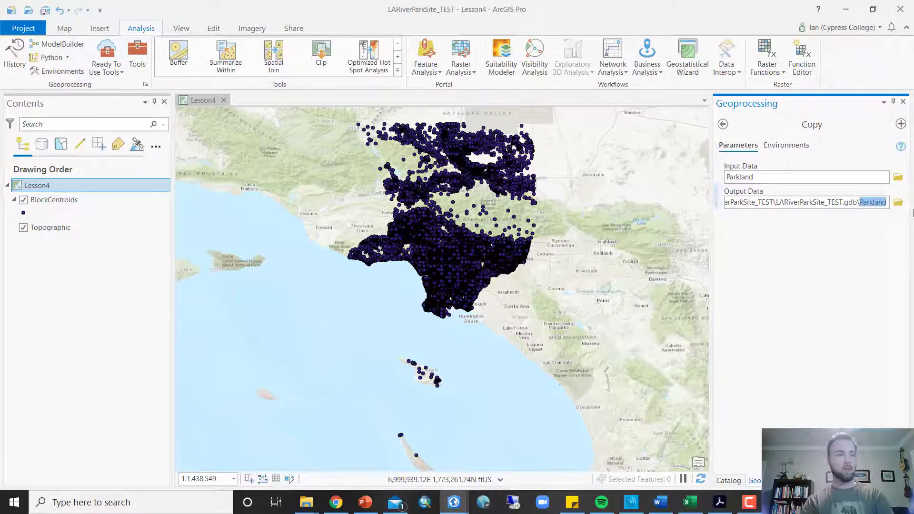
pyautogui.write('ParksReg')
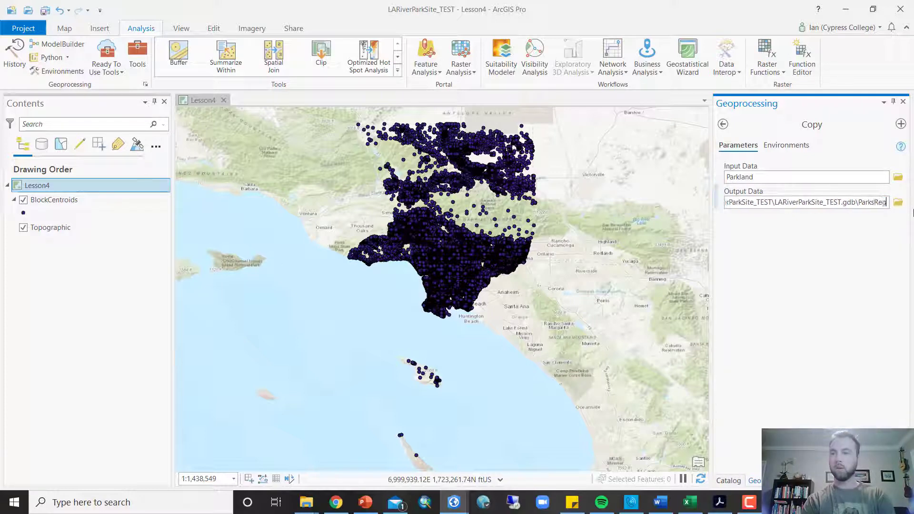
pyautogui.write('ional')
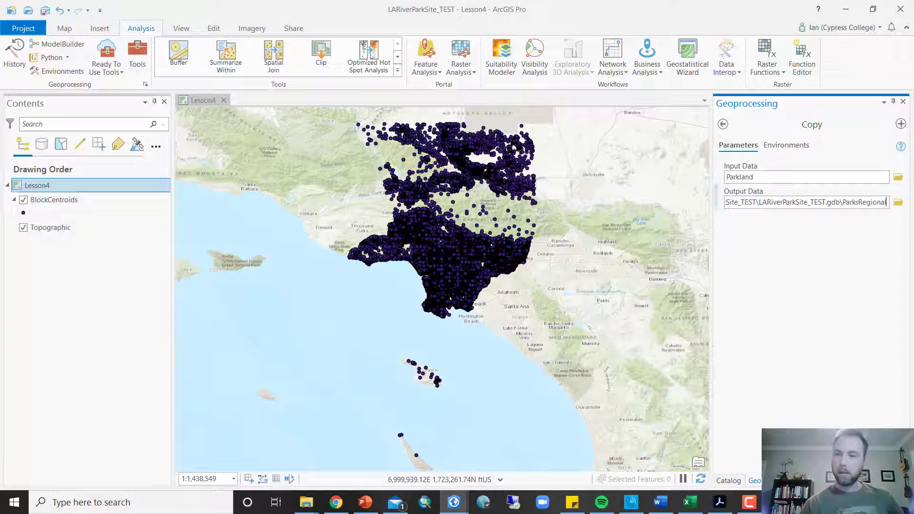
pyautogui.click(880, 464)
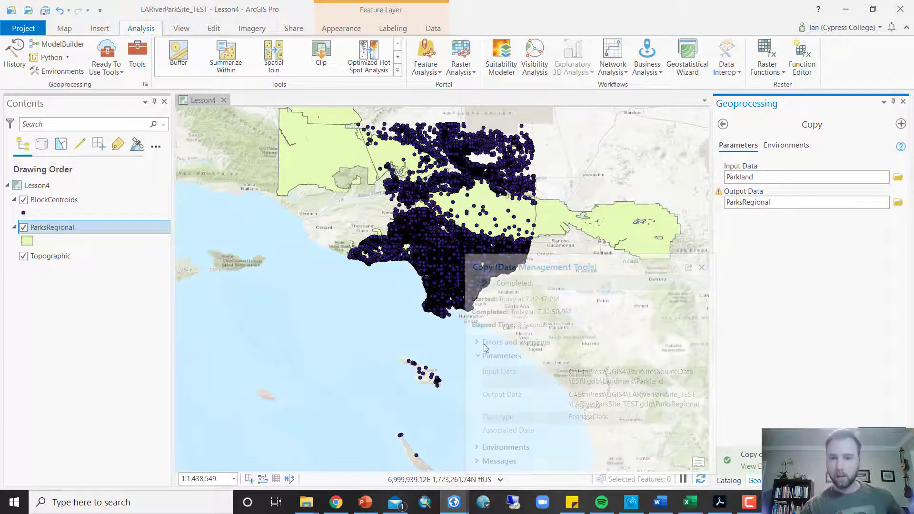
# - Check the spatial reference in the ParksRegional layer's source properties, then close the properties
pyautogui.rightClick(67, 230)
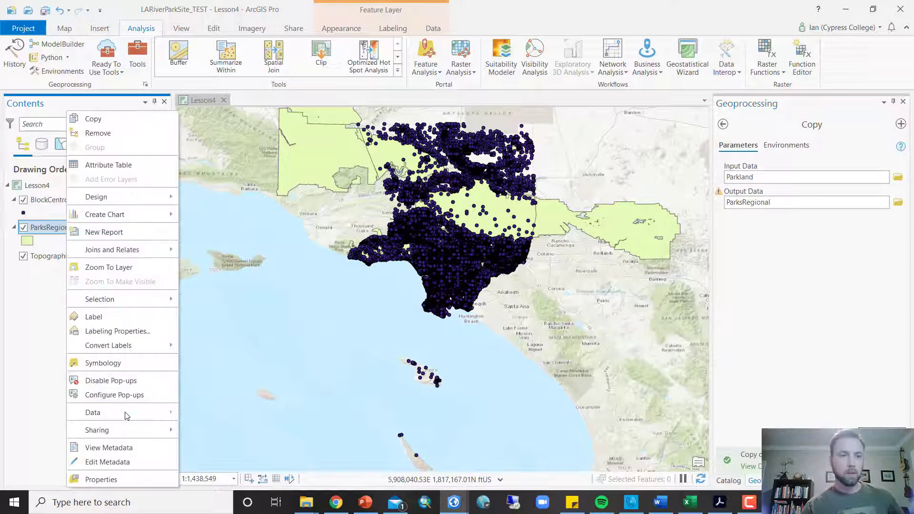
pyautogui.click(133, 483)
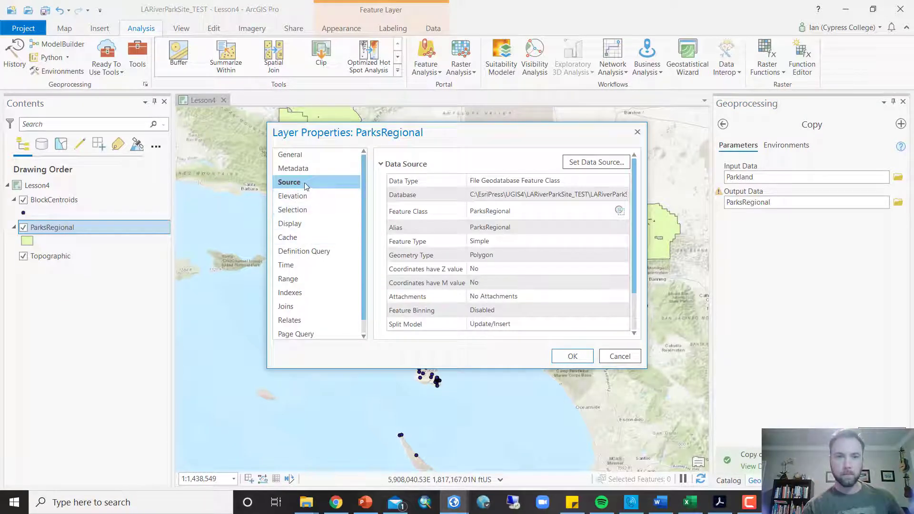
pyautogui.scroll(-1, 495, 216)
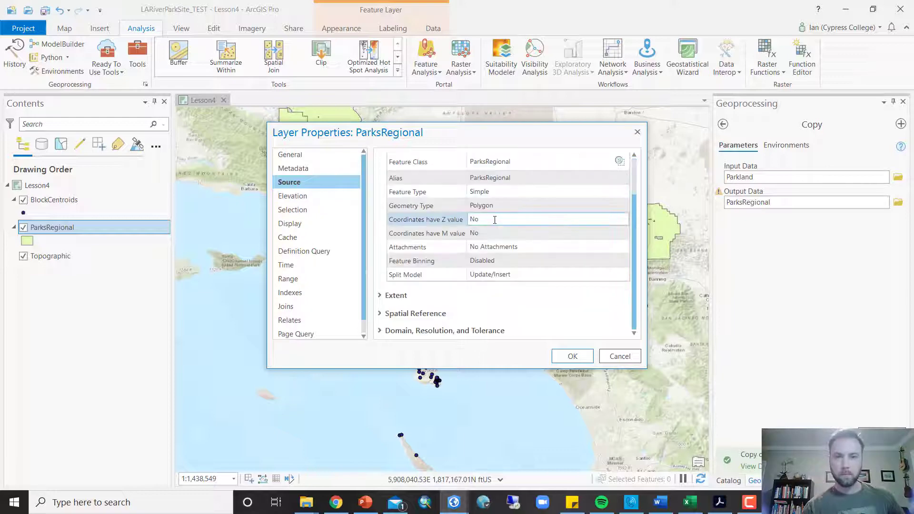
pyautogui.click(439, 314)
pyautogui.scroll(-2, 439, 315)
pyautogui.scroll(-1, 439, 315)
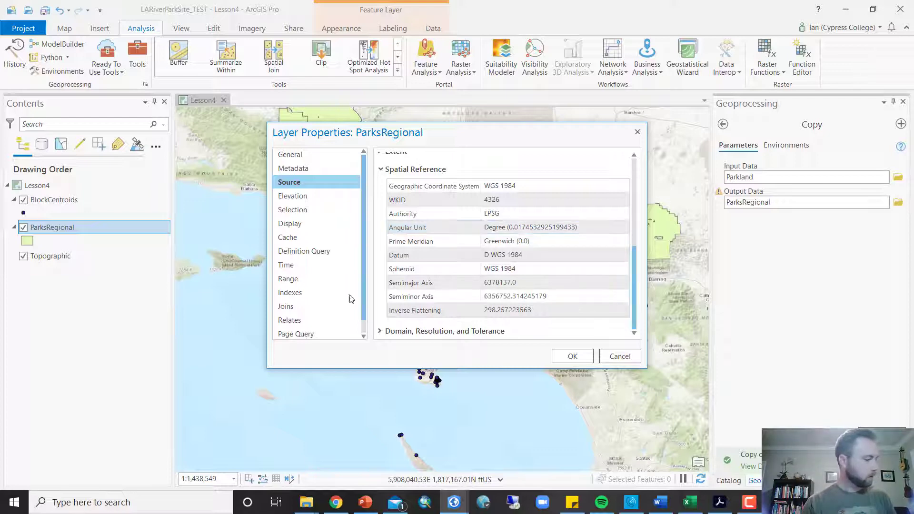
pyautogui.click(638, 132)
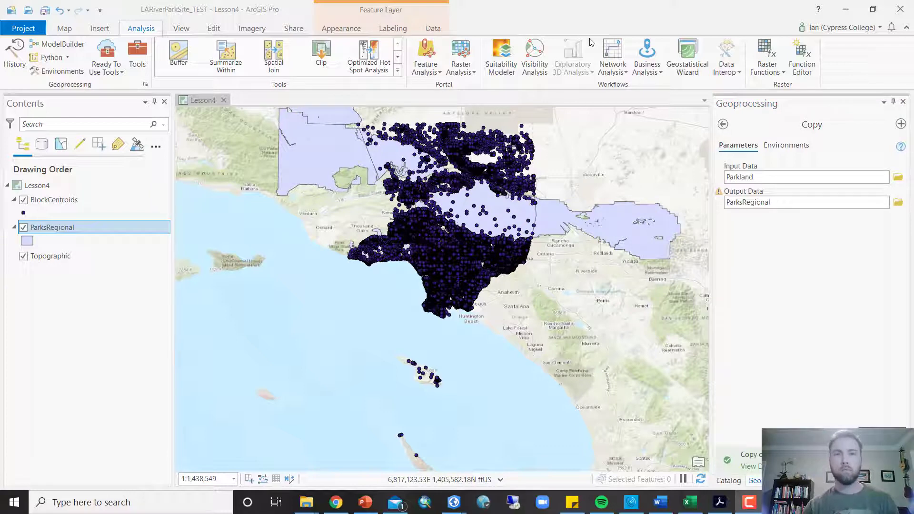
# - Check the project catalog for the ParksRegional feature class in LARiverParkSite_TEST.gdb
pyautogui.click(739, 481)
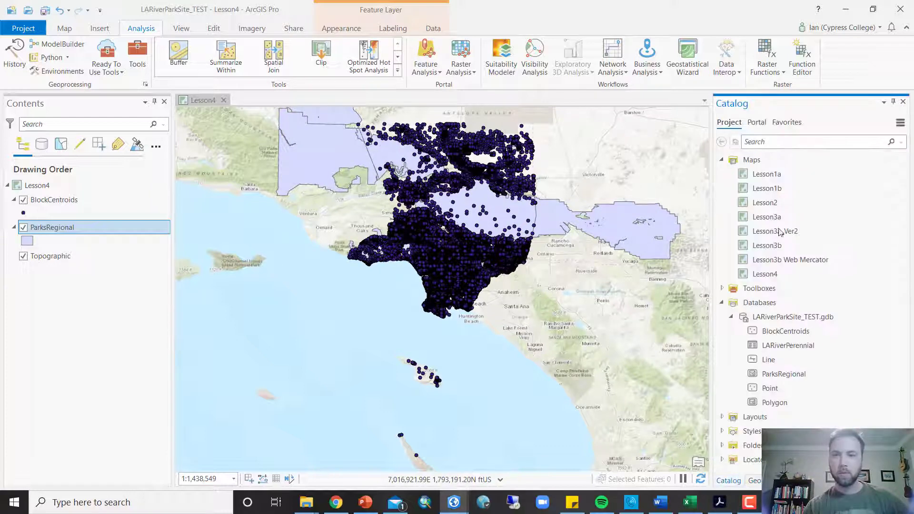
pyautogui.click(732, 318)
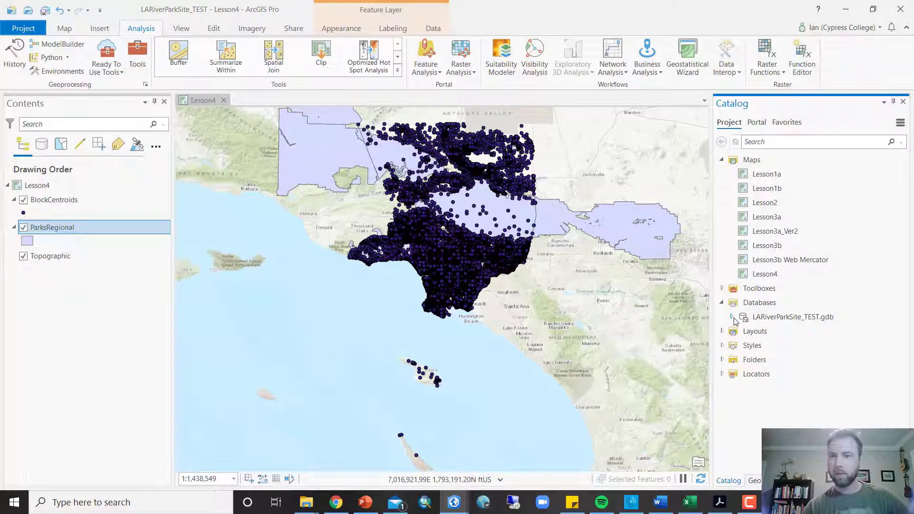
pyautogui.click(733, 318)
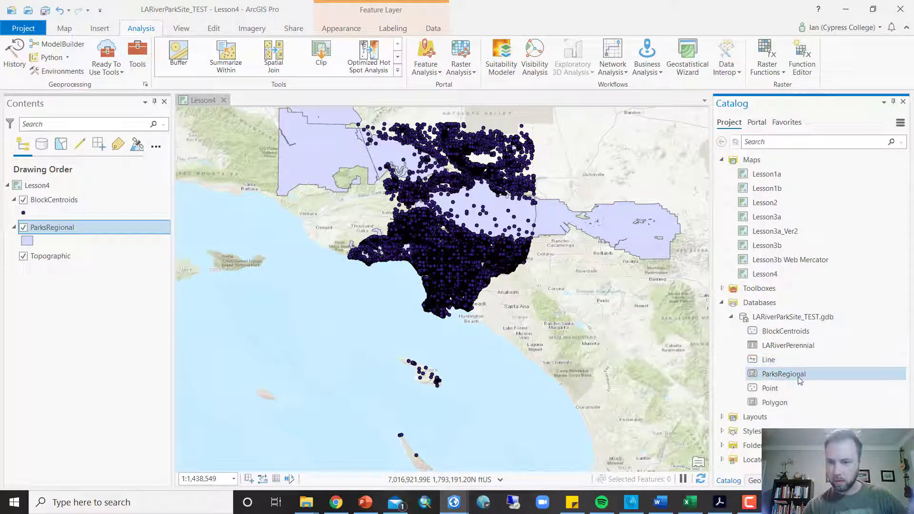